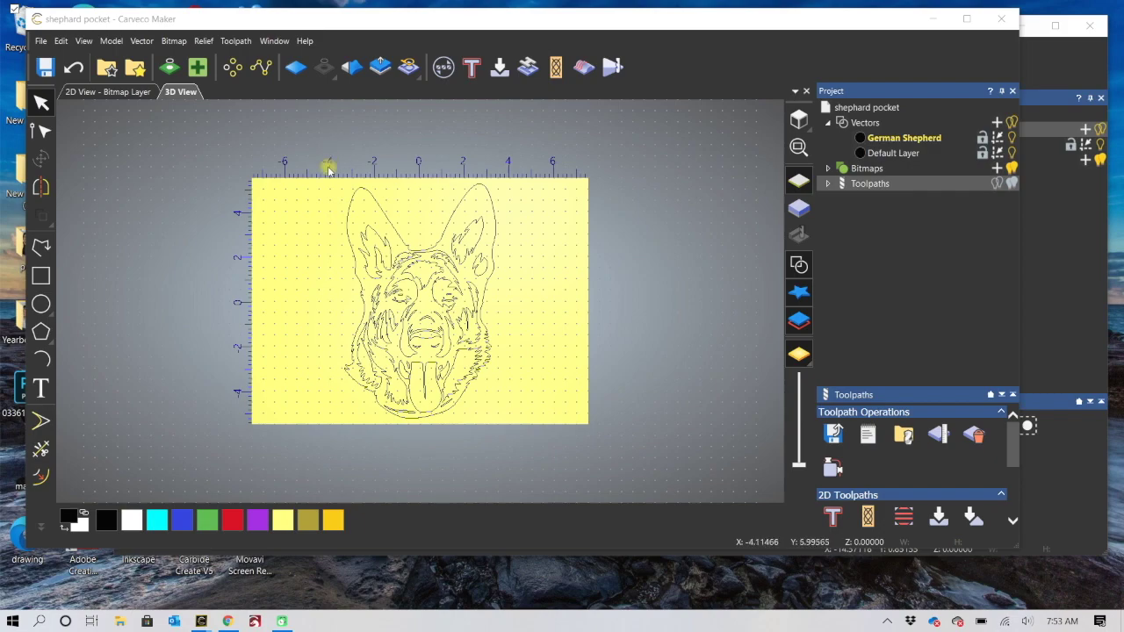
Start a V-Bit Carving toolpath for all the German Shepherd vectors with a maximum depth of 0.2 inches.
left_click_drag(327, 167, 529, 462)
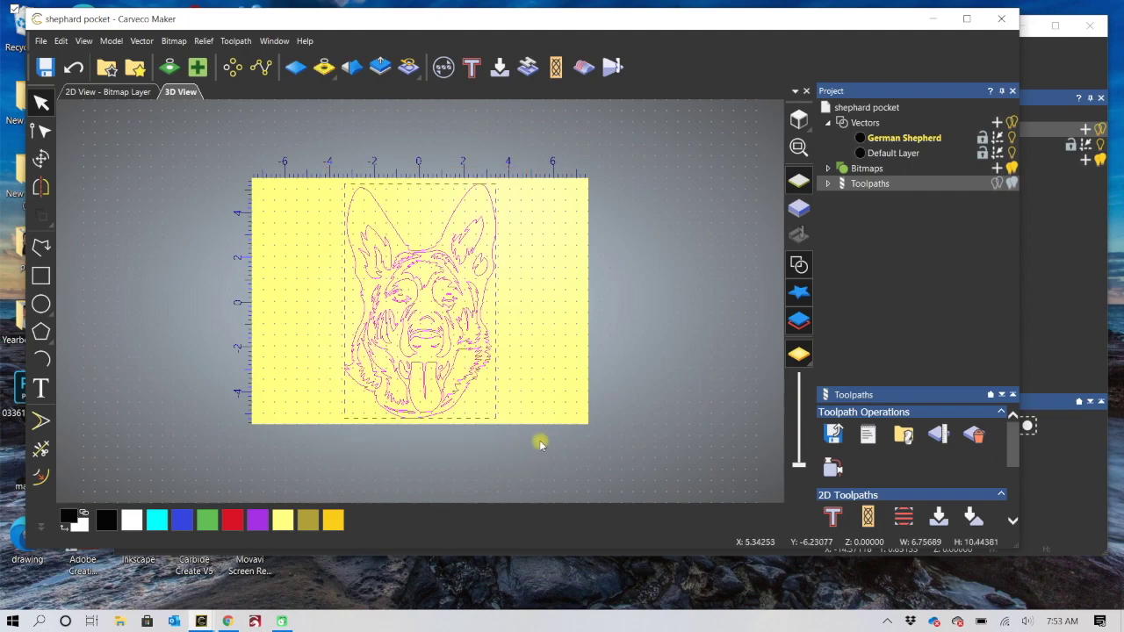
left_click(501, 70)
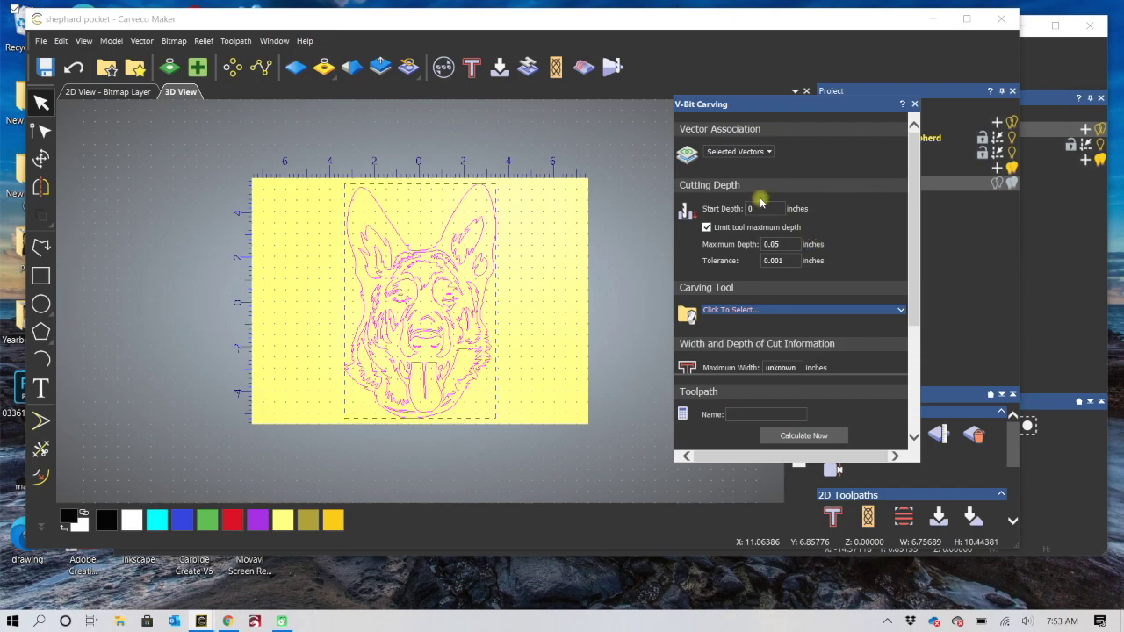
double_click(785, 244)
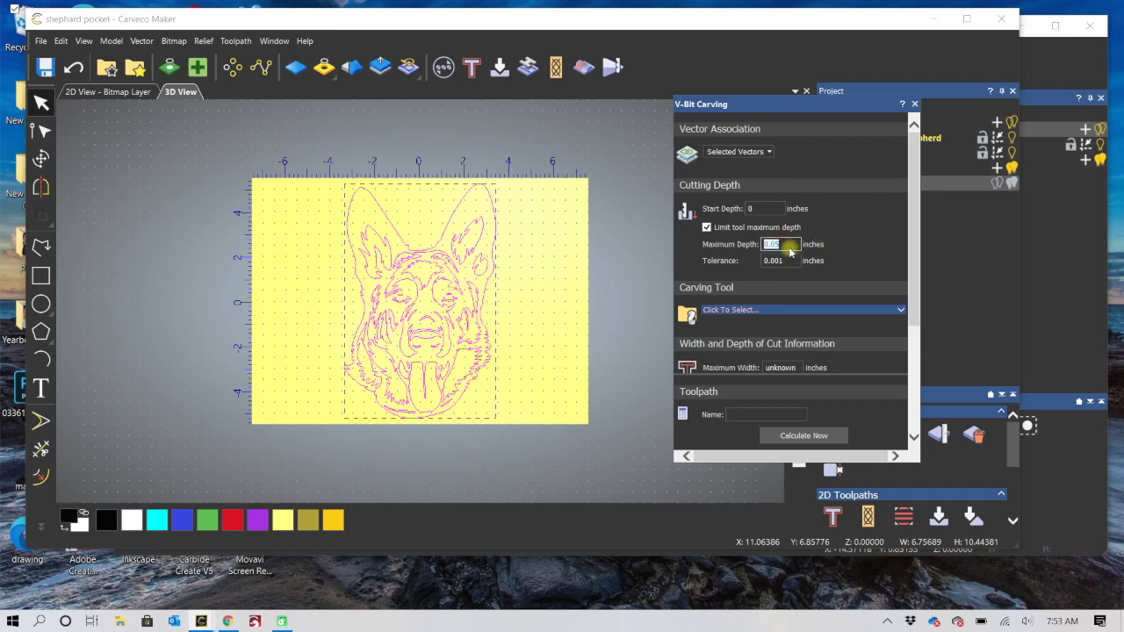
type(".2")
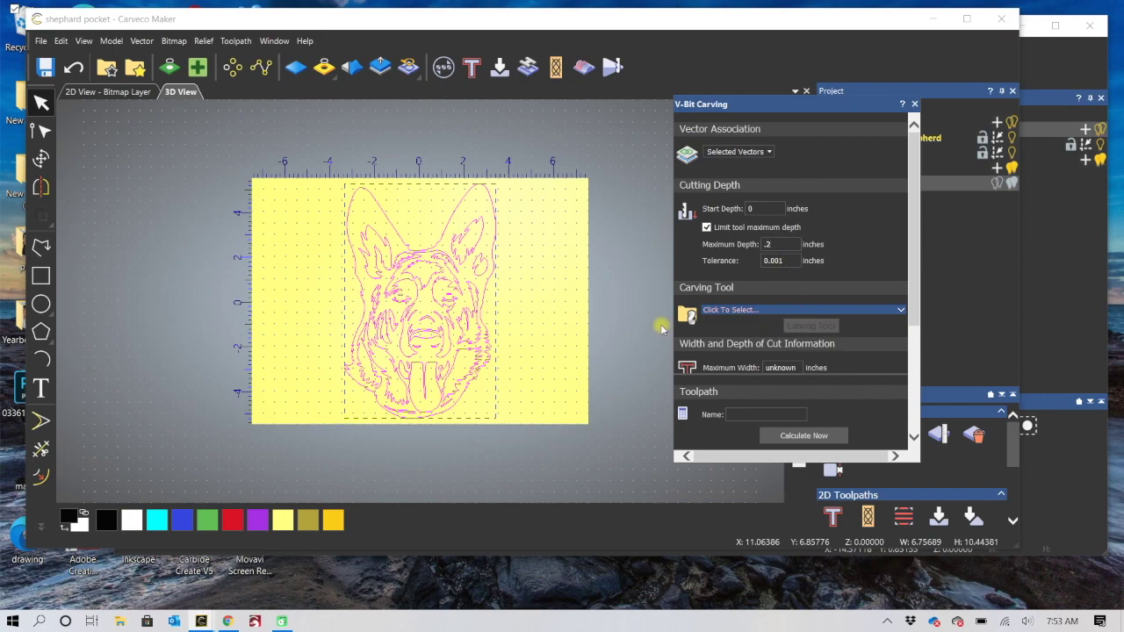
Choose the 15 Deg V bit as the carving tool and refresh the width and depth of cut information.
left_click(784, 309)
scroll(298, 325, "down", 1)
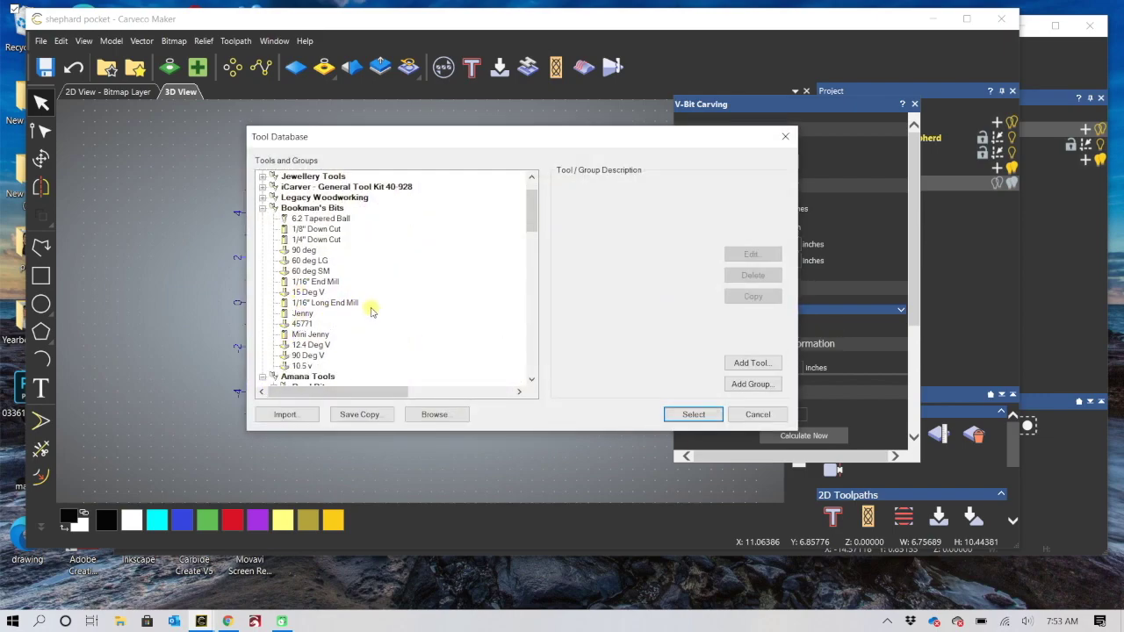
left_click(301, 291)
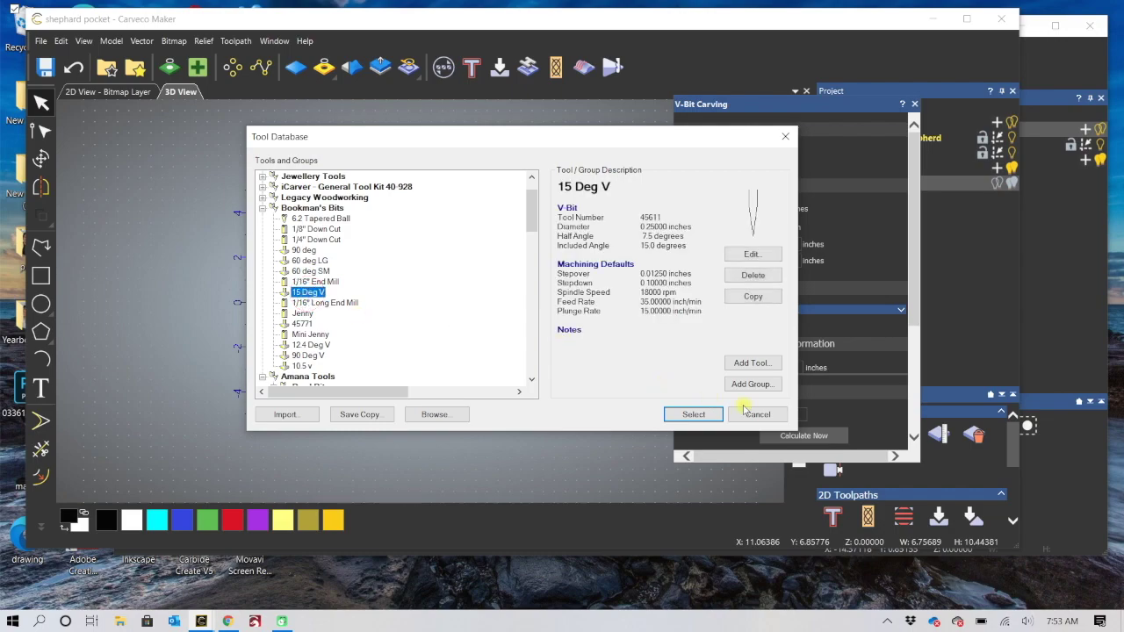
left_click(708, 415)
scroll(738, 180, "down", 3)
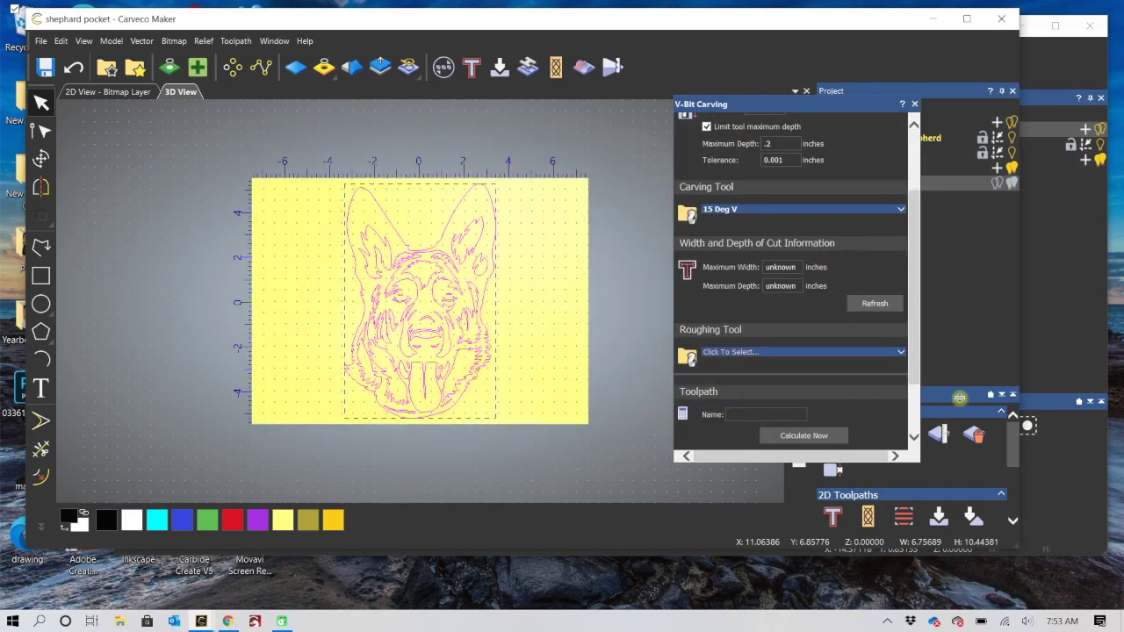
left_click(880, 302)
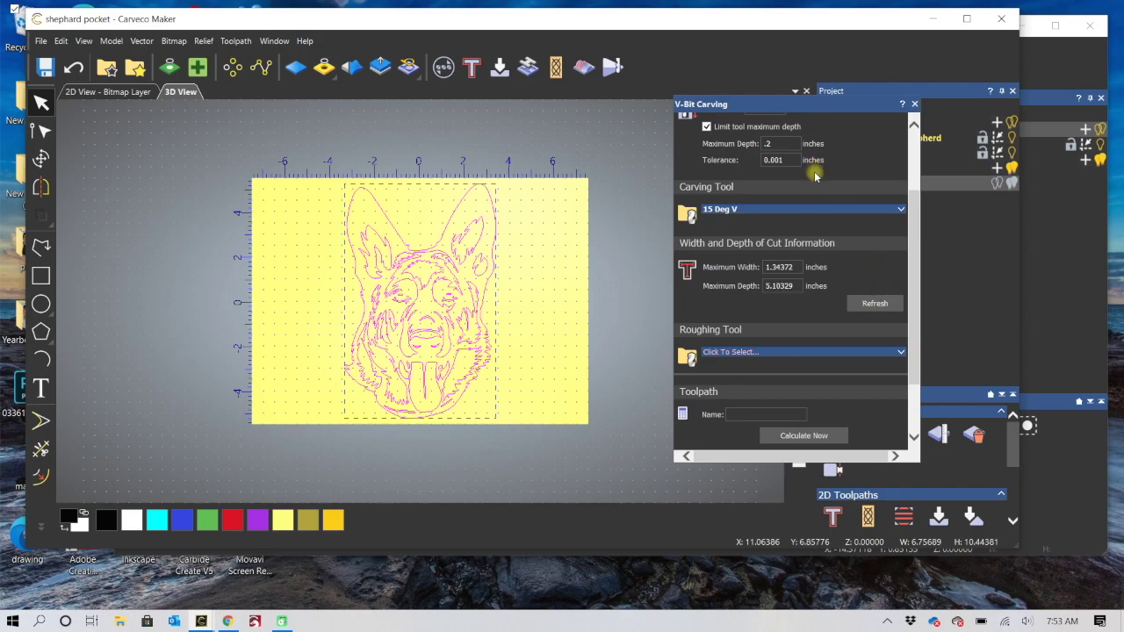
Set the roughing tool to the 1/8" Down Cut and calculate the V-bit carving toolpath.
scroll(757, 242, "down", 2)
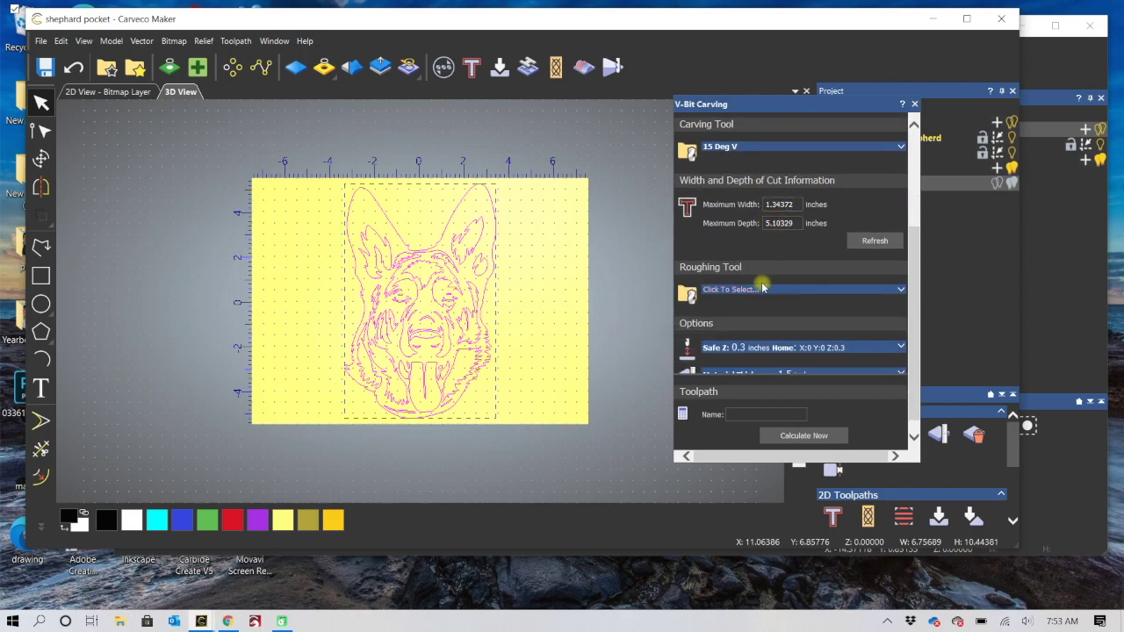
left_click(759, 289)
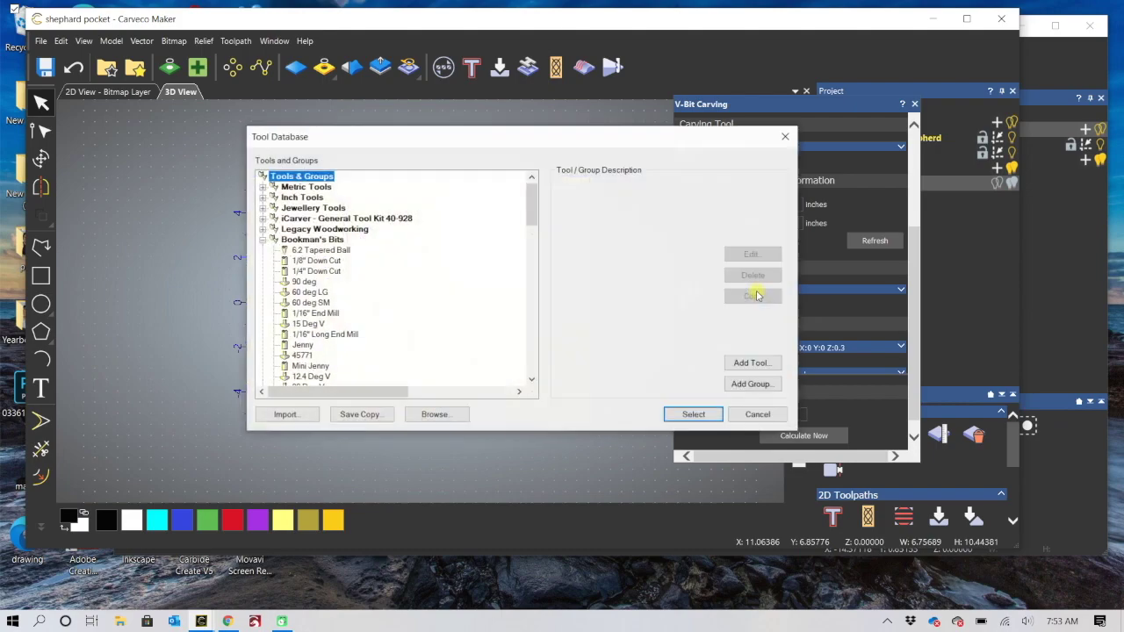
left_click(323, 261)
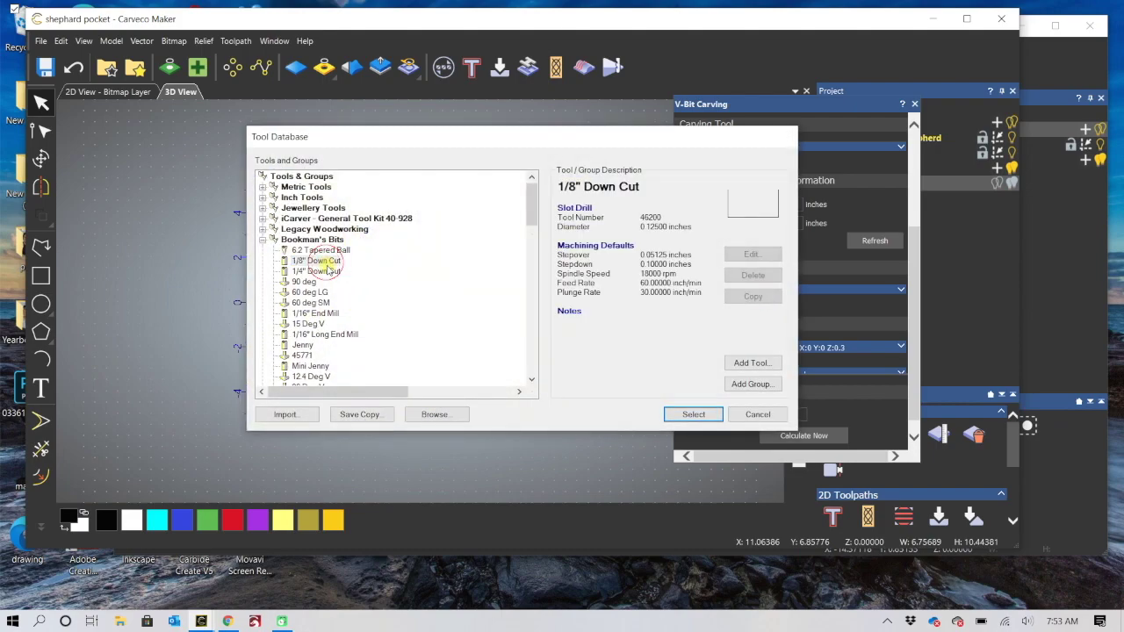
double_click(323, 260)
scroll(808, 246, "down", 1)
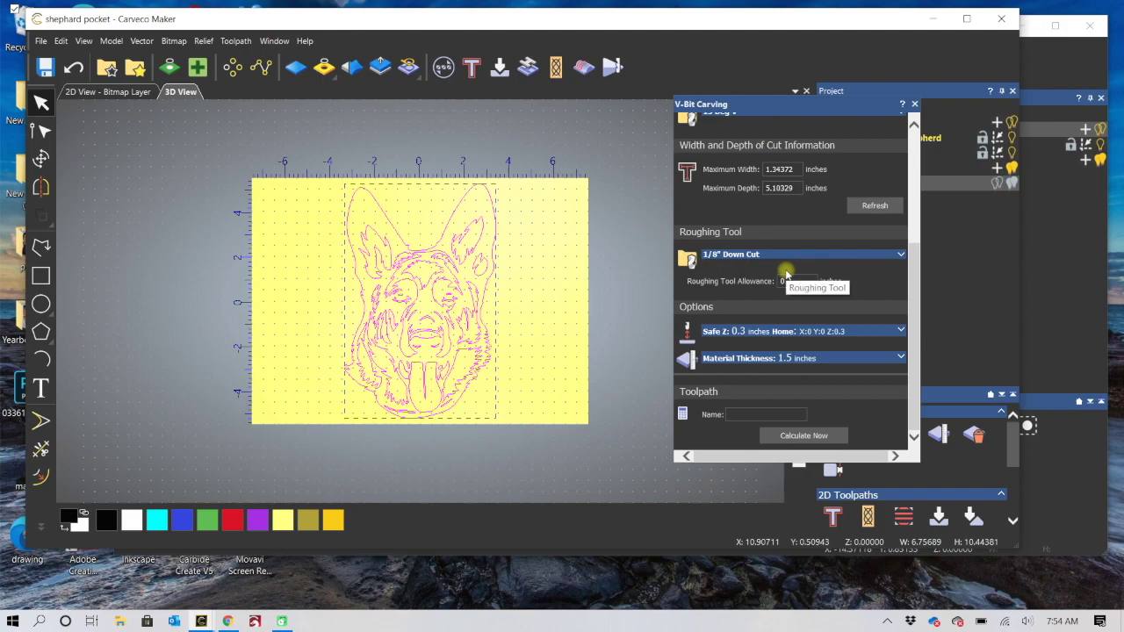
left_click(805, 436)
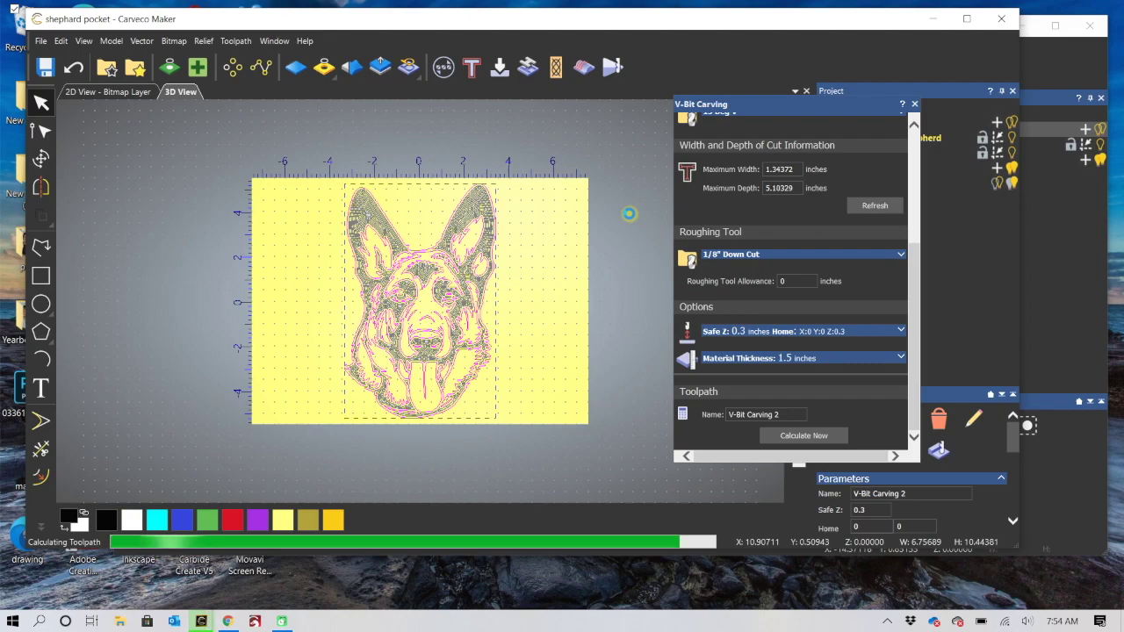
left_click(916, 104)
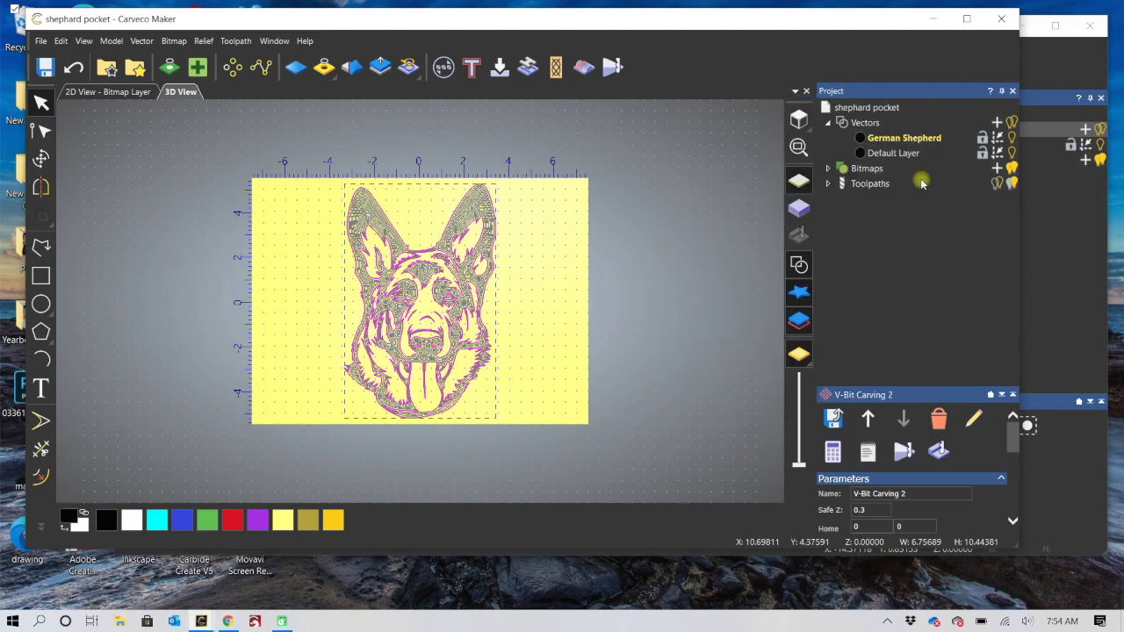
Simulate all toolpaths and inspect the carved German Shepherd on the wooden block up close and at an angle.
left_click(864, 186)
right_click(865, 187)
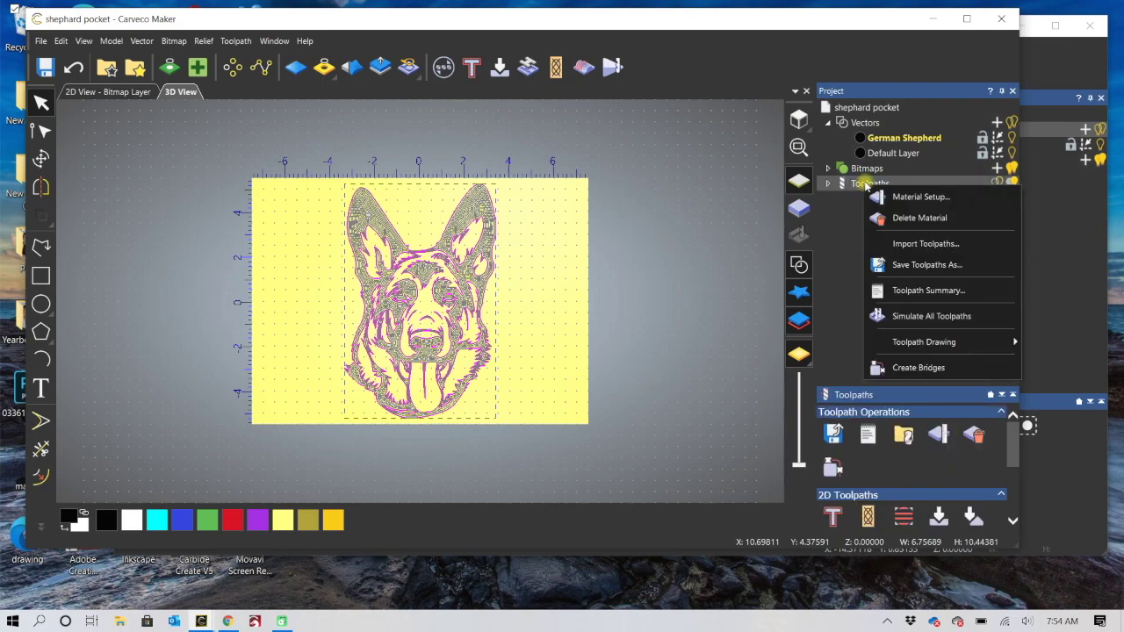
left_click(939, 318)
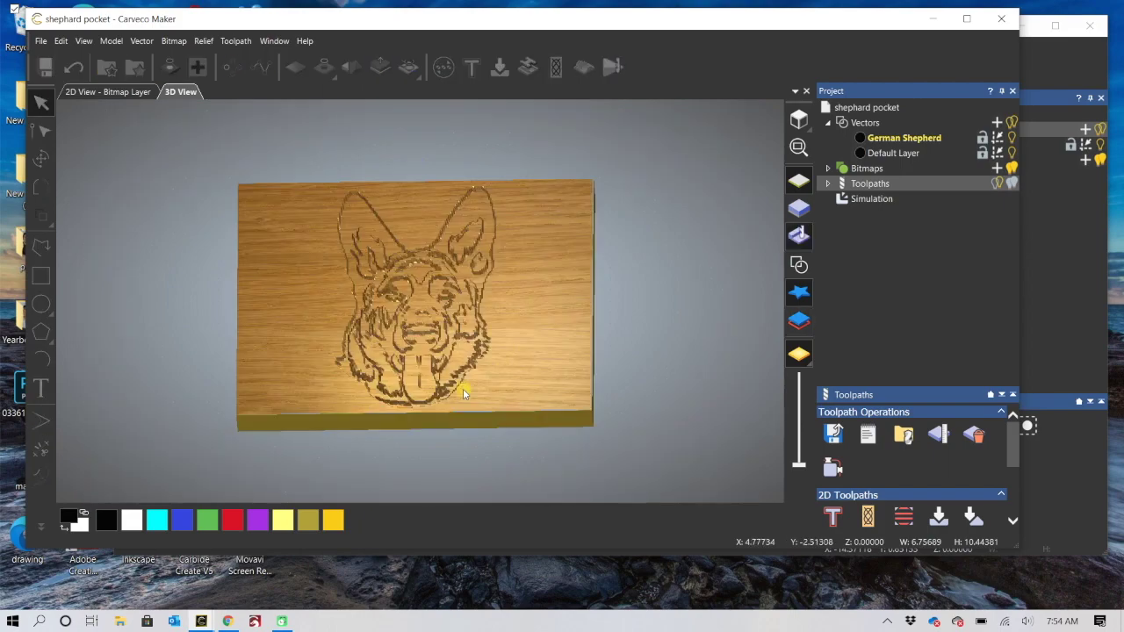
left_click_drag(463, 388, 425, 311)
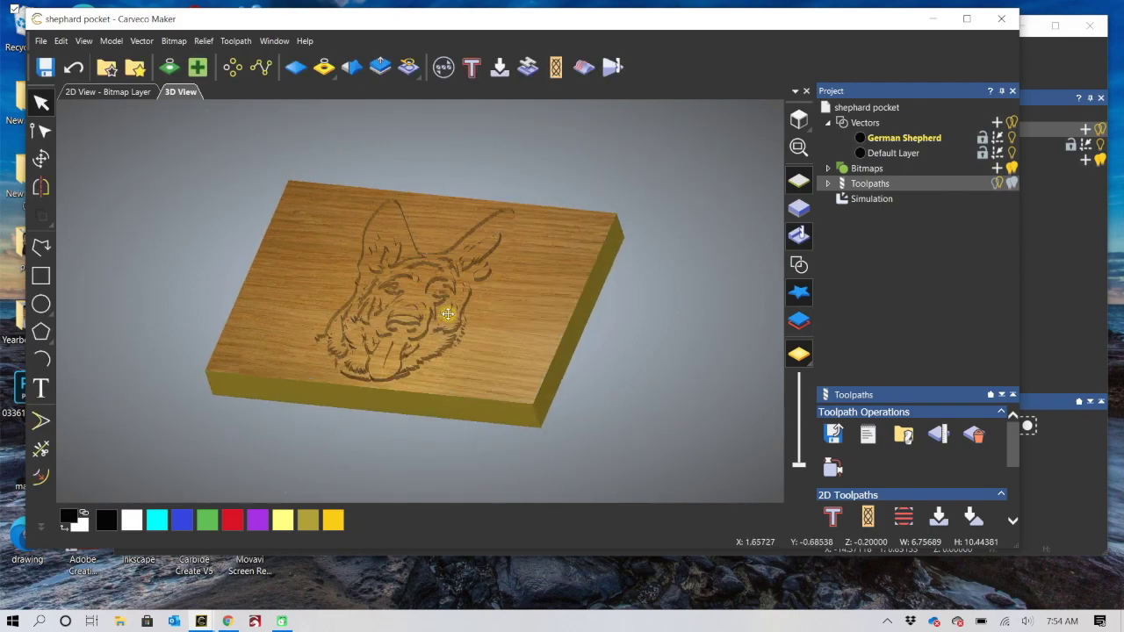
scroll(444, 311, "up", 4)
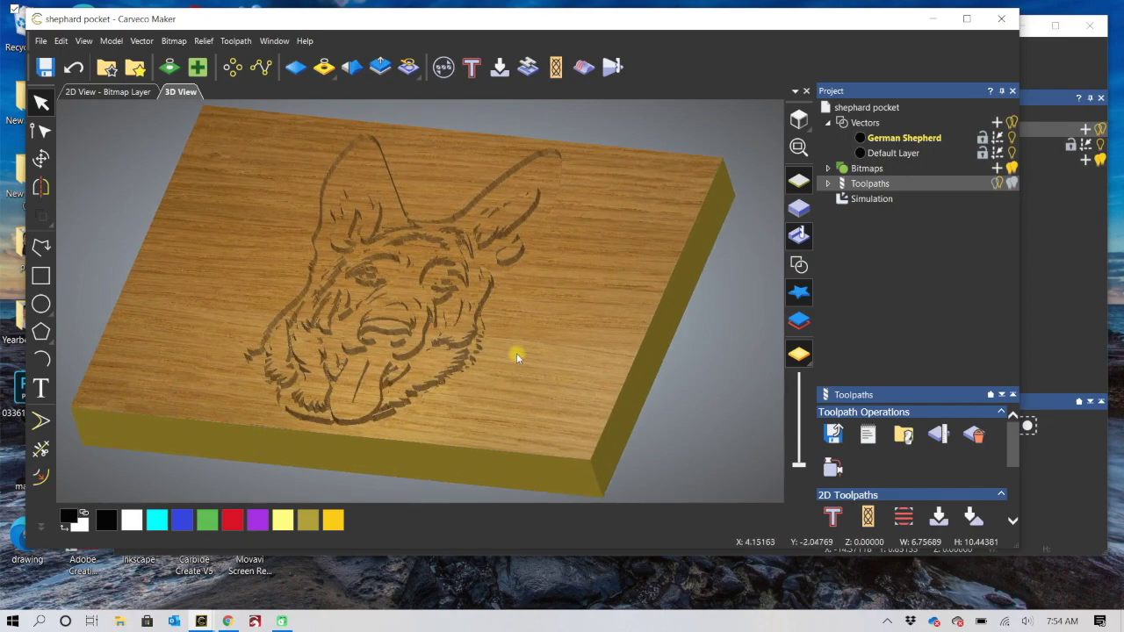
left_click_drag(515, 351, 492, 301)
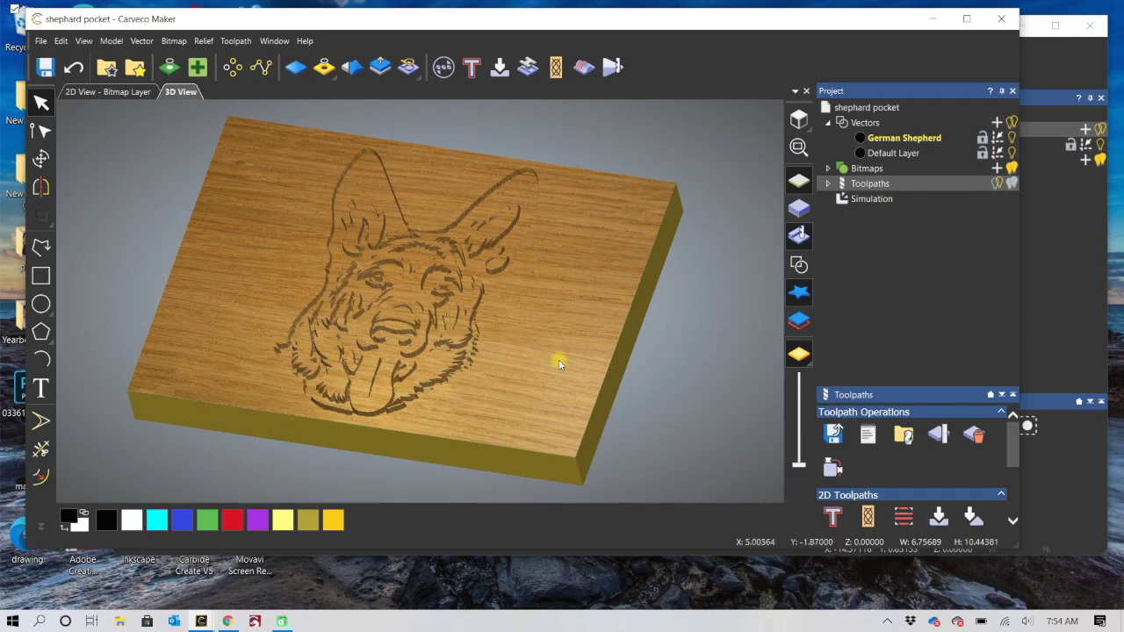
Return the display to the vectors only by hiding all toolpaths and deleting the simulation.
left_click(799, 120)
left_click(798, 266)
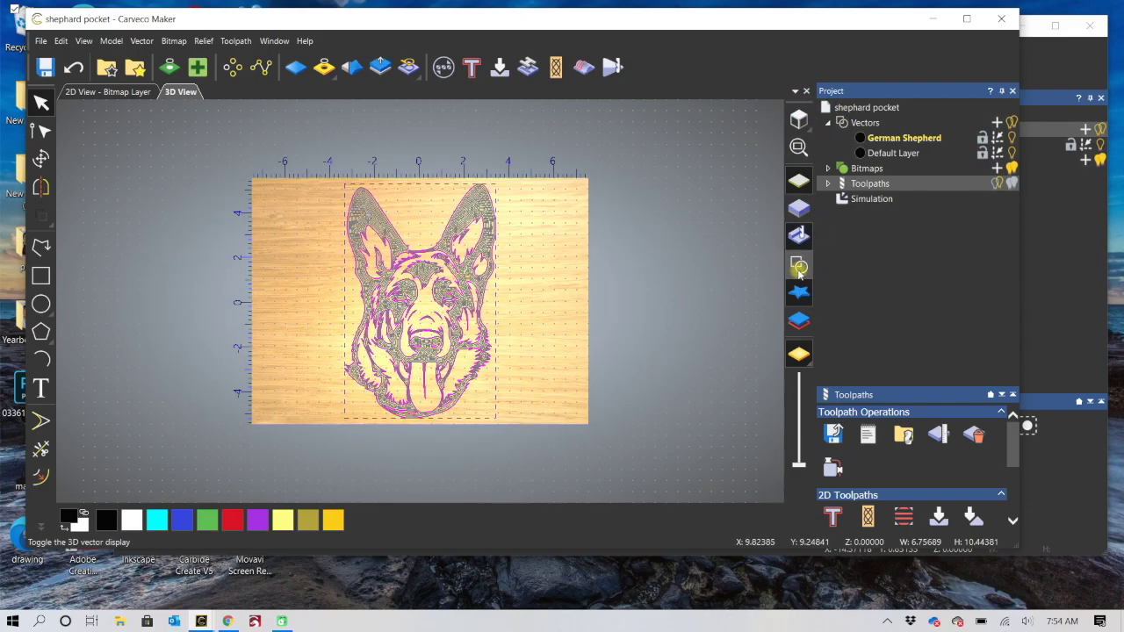
left_click(1010, 182)
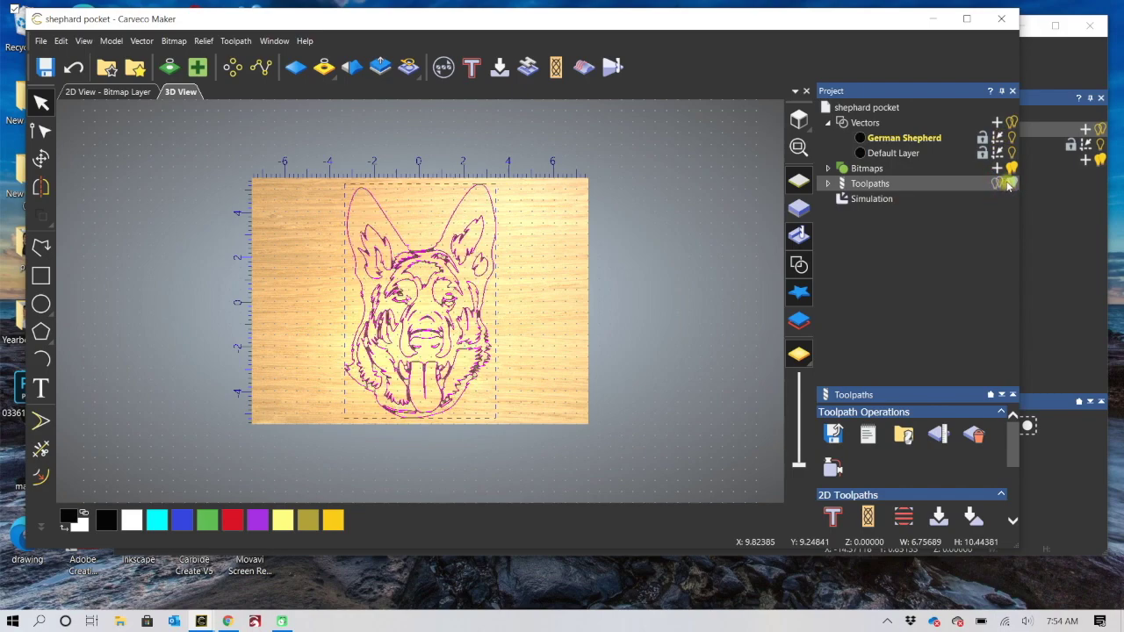
left_click(878, 200)
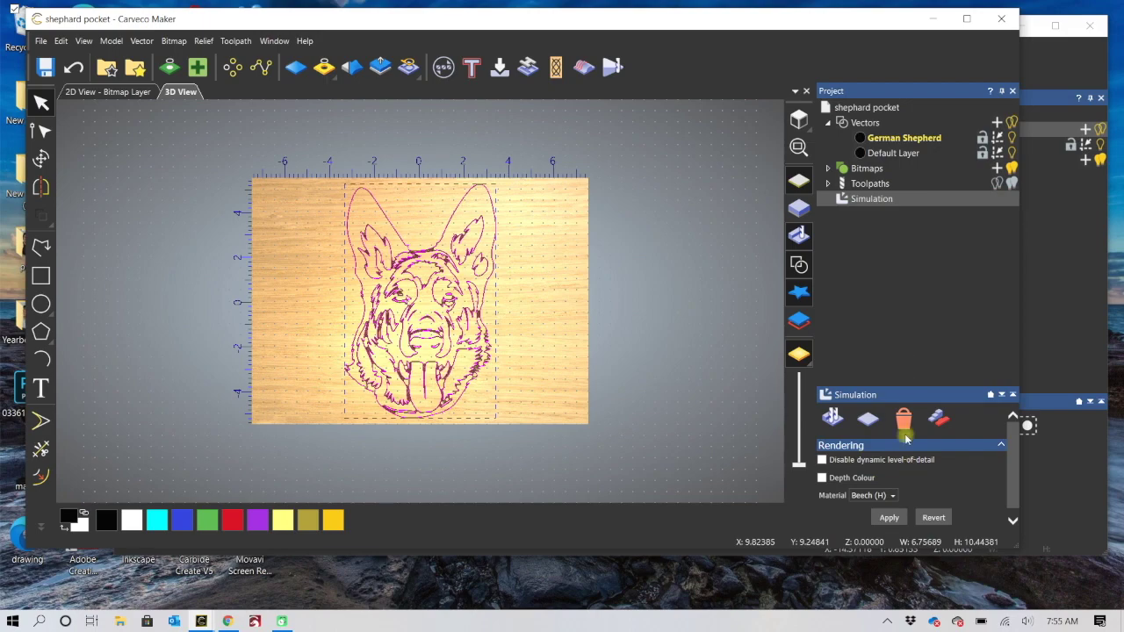
key("Delete")
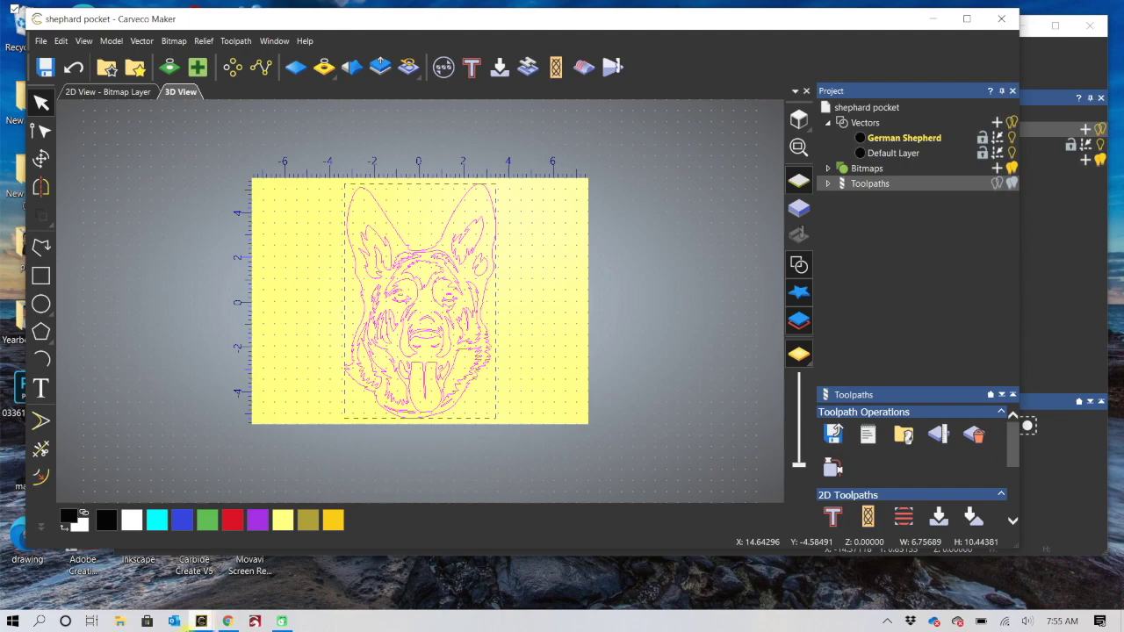
Open a second Carveco Maker window and create a new 15 x 11 inch model in it.
left_click(200, 621)
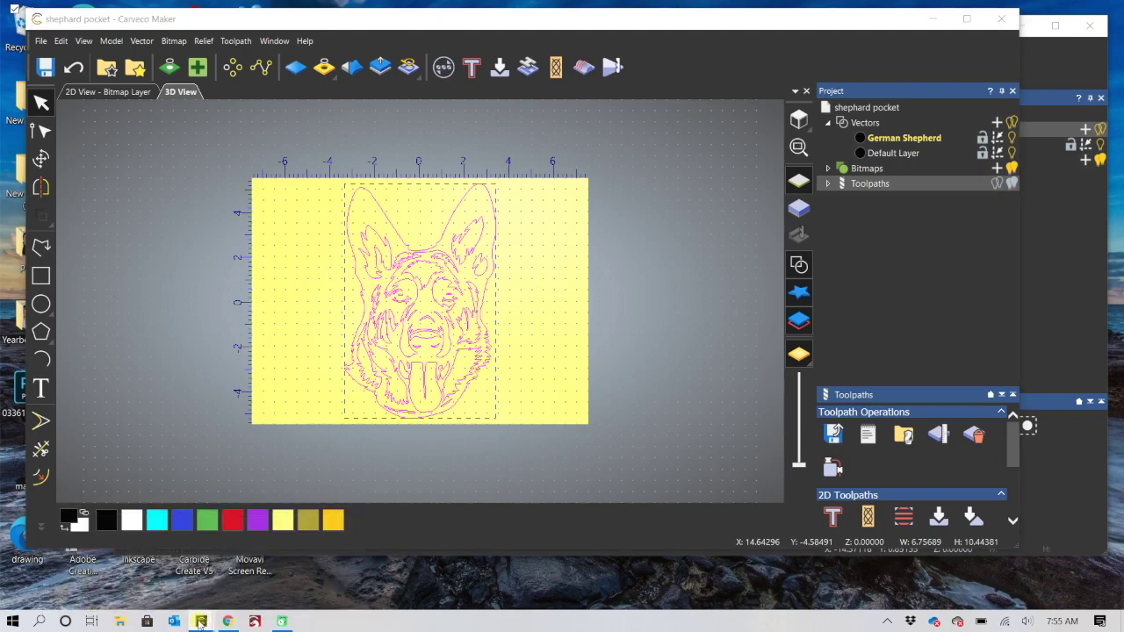
right_click(200, 621)
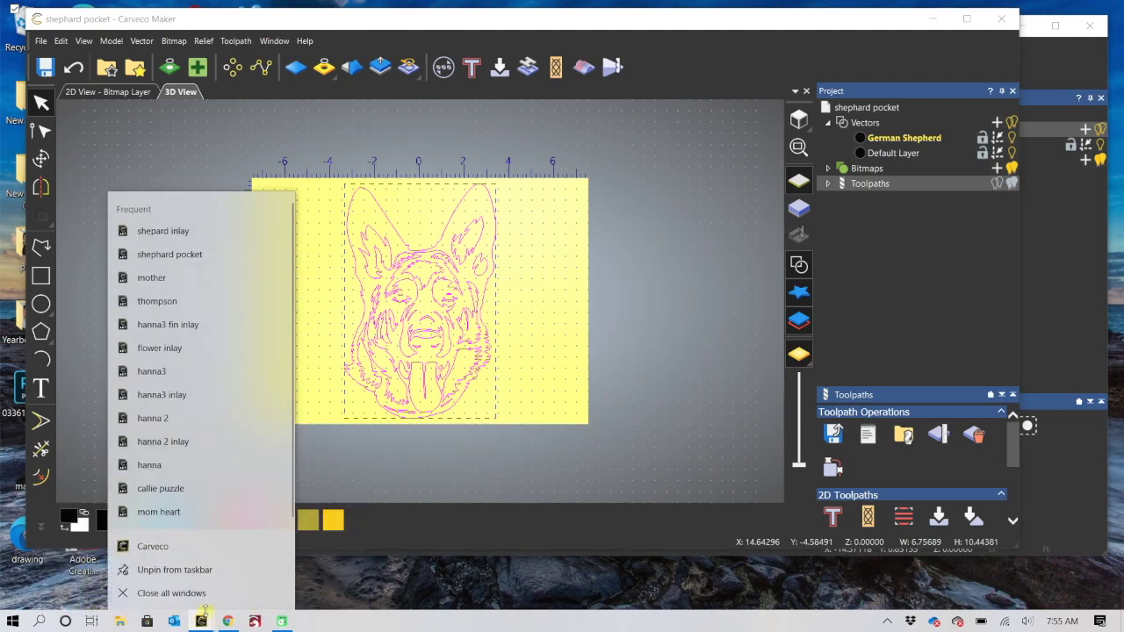
left_click(155, 548)
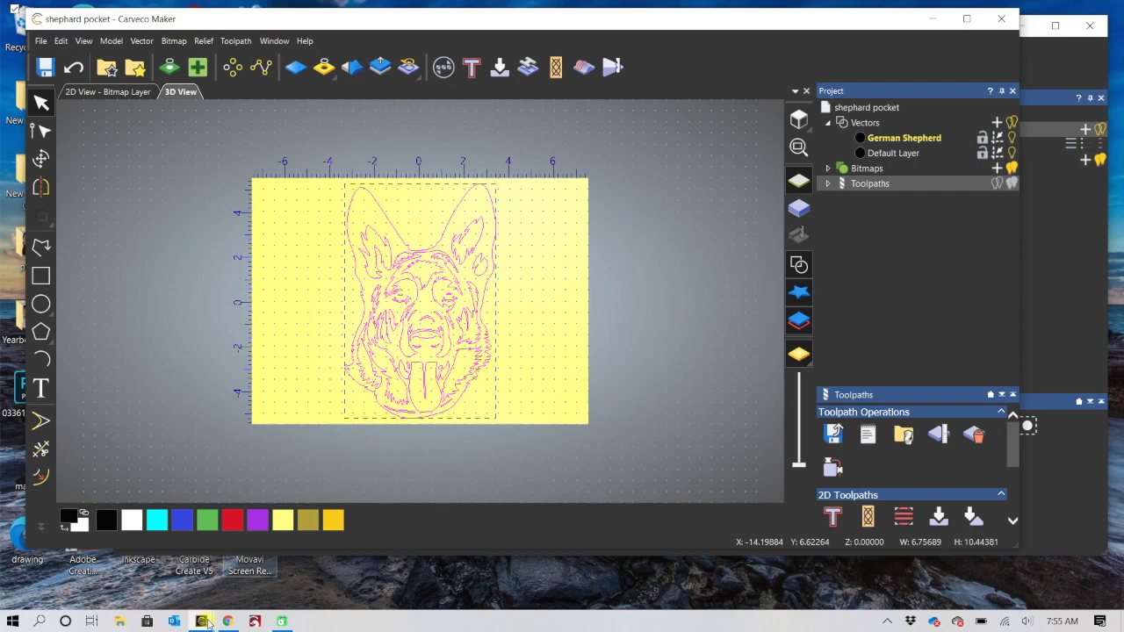
right_click(208, 623)
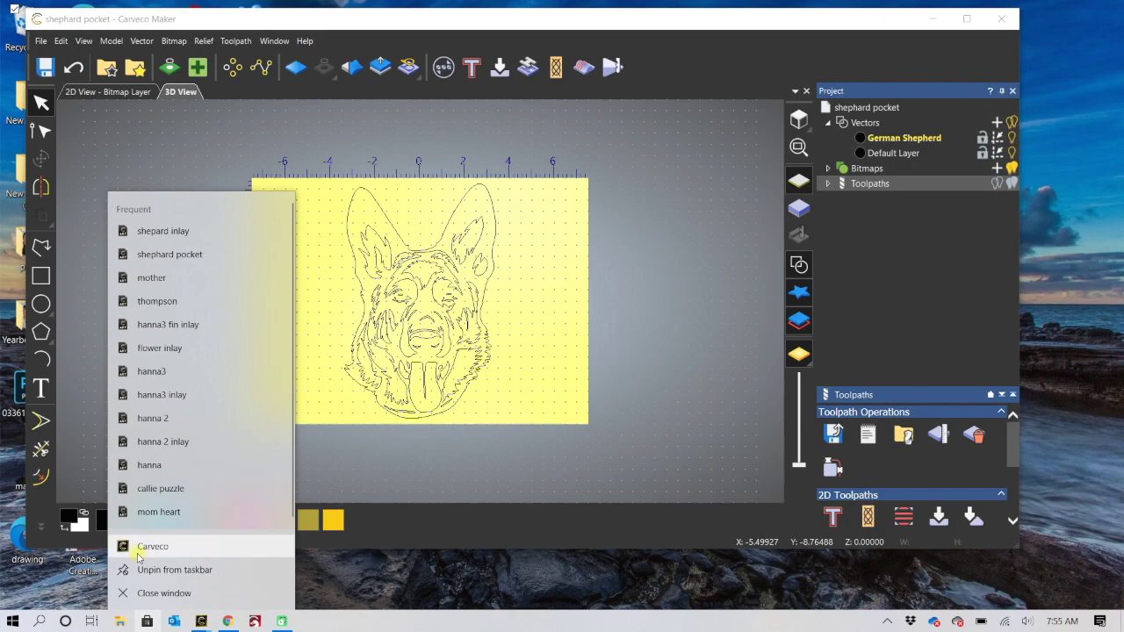
left_click(144, 547)
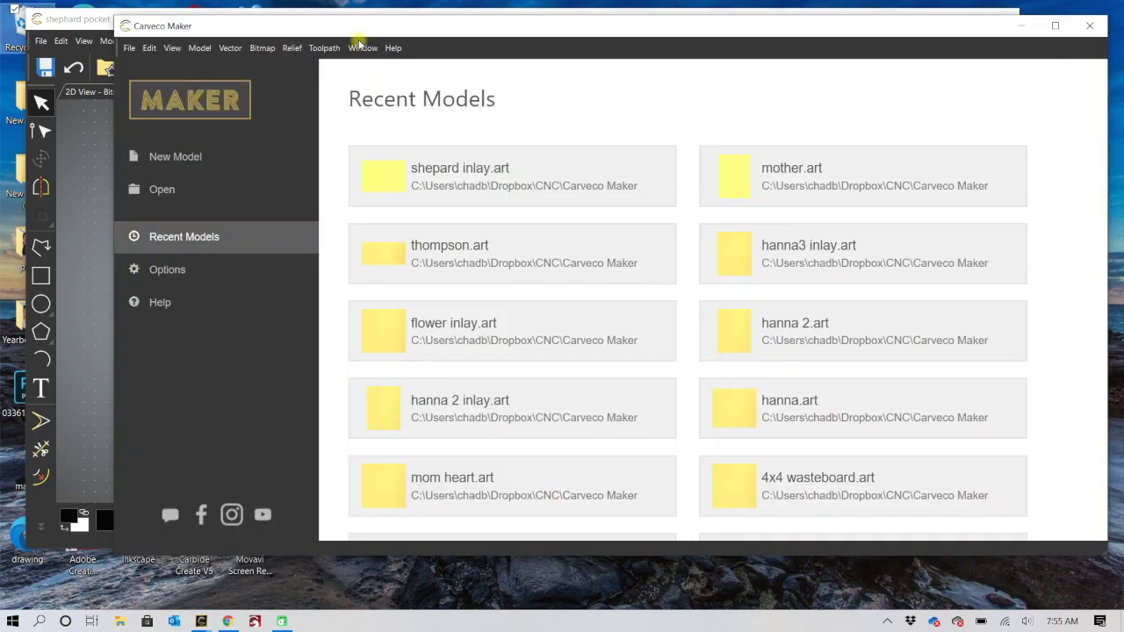
left_click(198, 158)
left_click(702, 398)
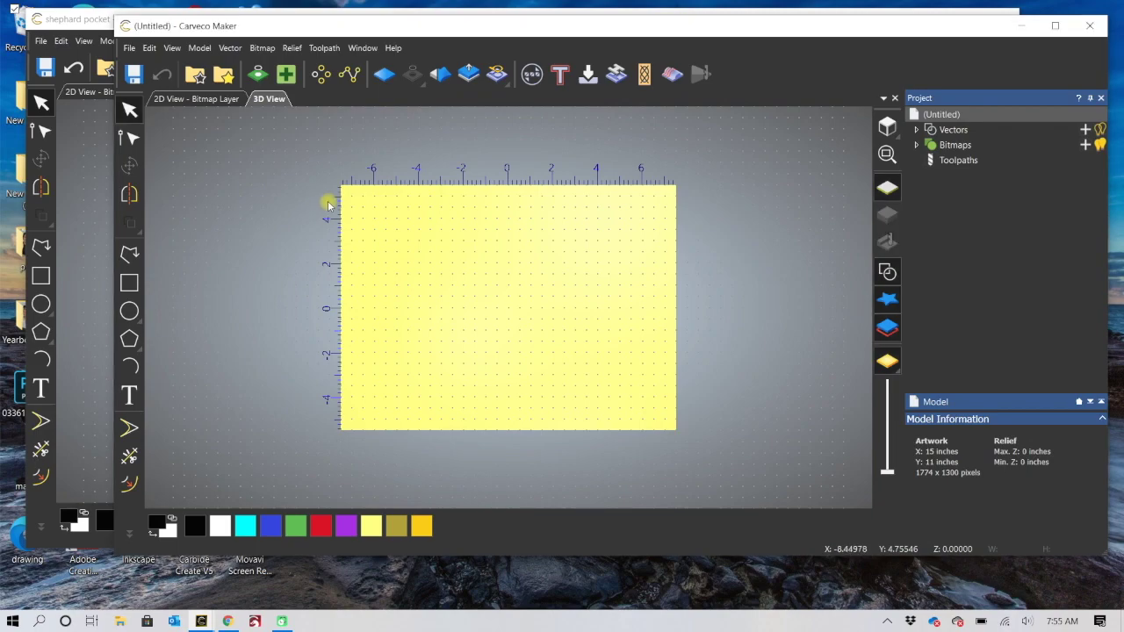
Copy all the German Shepherd vectors from the shephard pocket model.
left_click(101, 227)
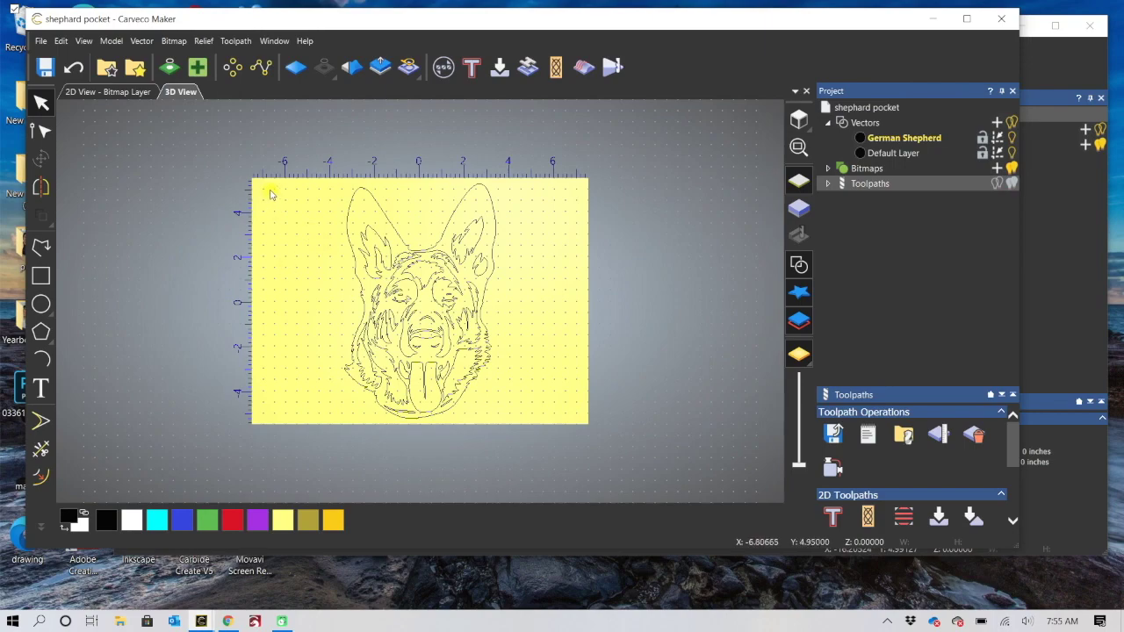
left_click_drag(324, 155, 523, 452)
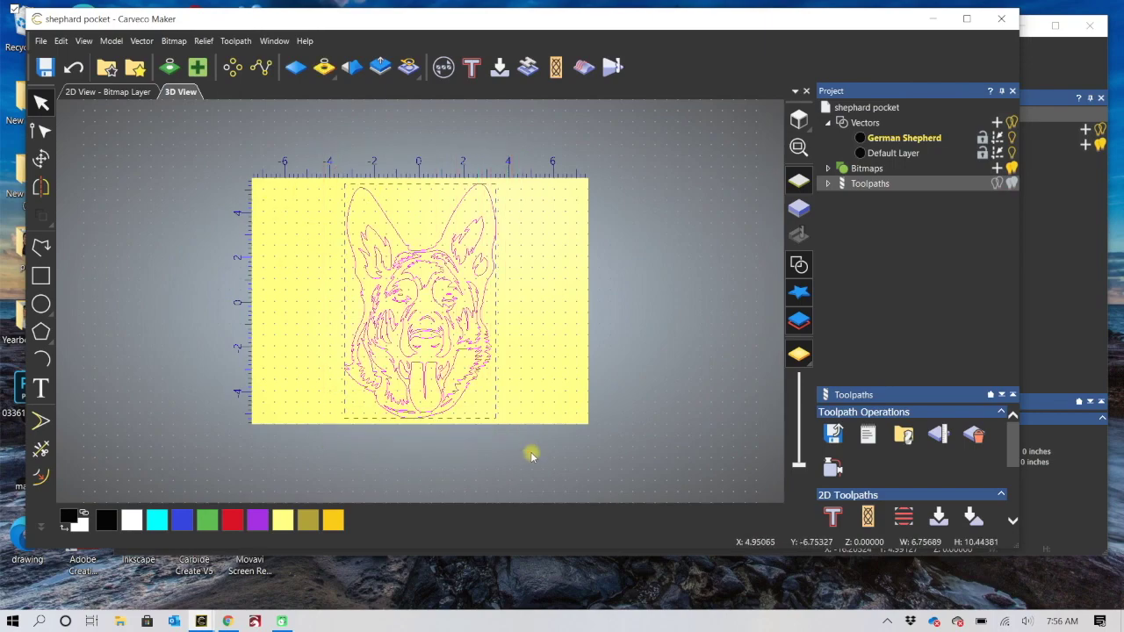
right_click(445, 316)
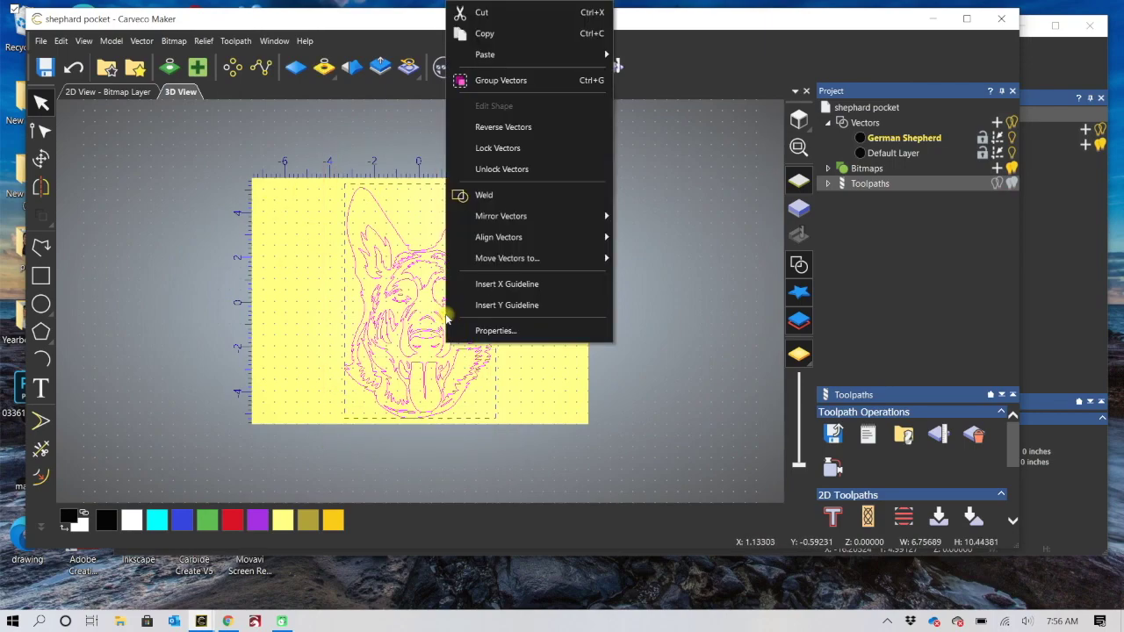
left_click(502, 32)
Paste the copied German Shepherd vectors into the new untitled model in the other Carveco Maker window.
mouse_move(204, 622)
left_click(272, 569)
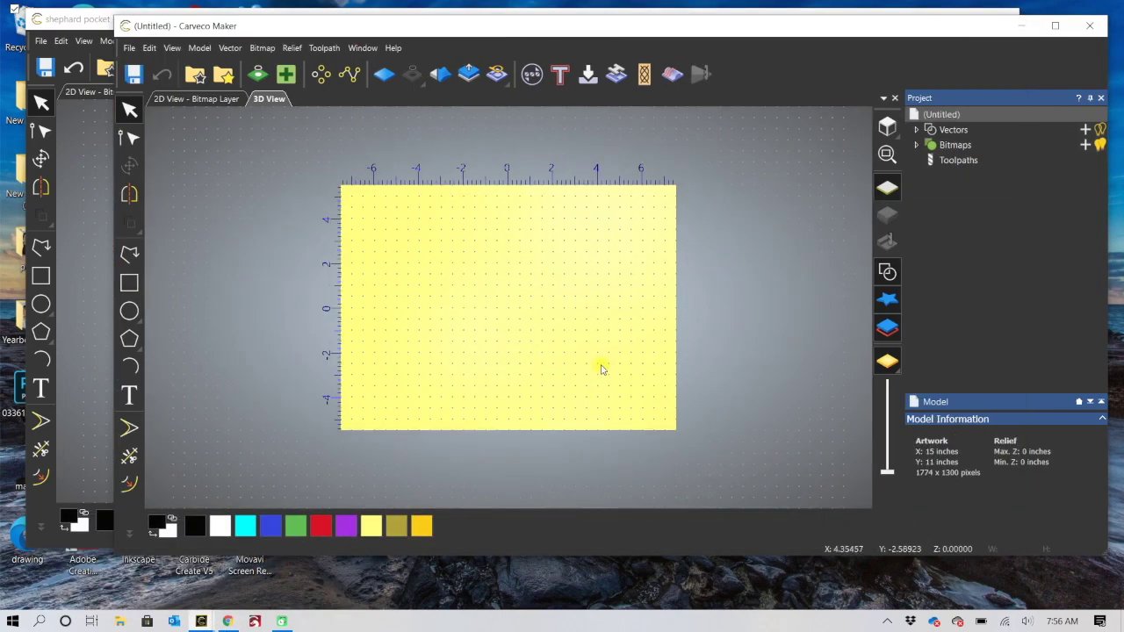
right_click(472, 303)
mouse_move(539, 308)
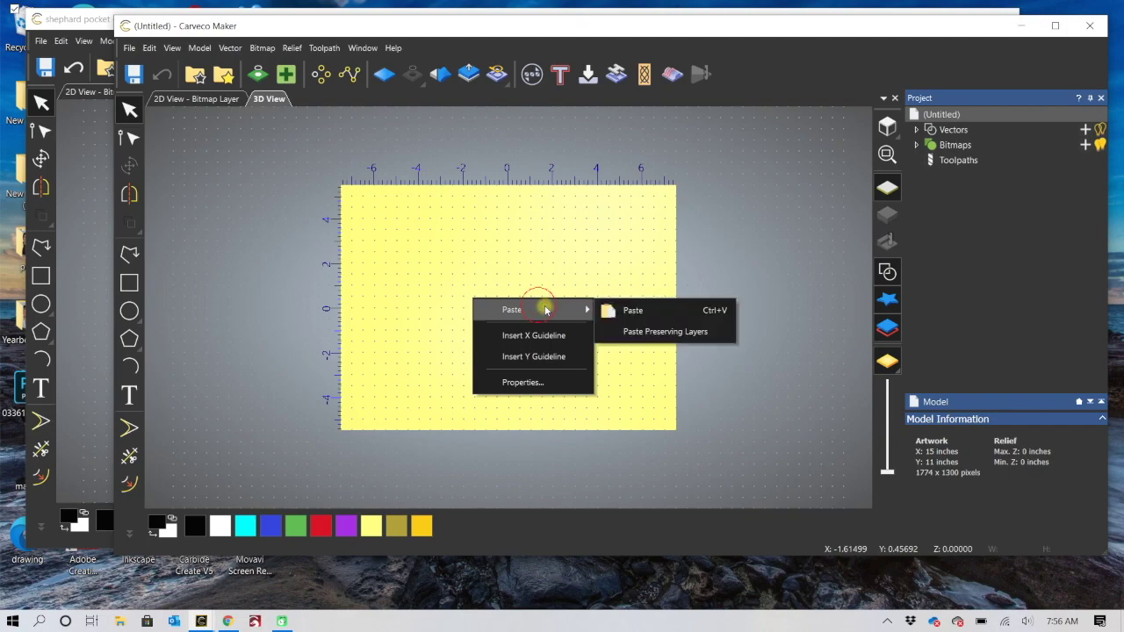
left_click(665, 312)
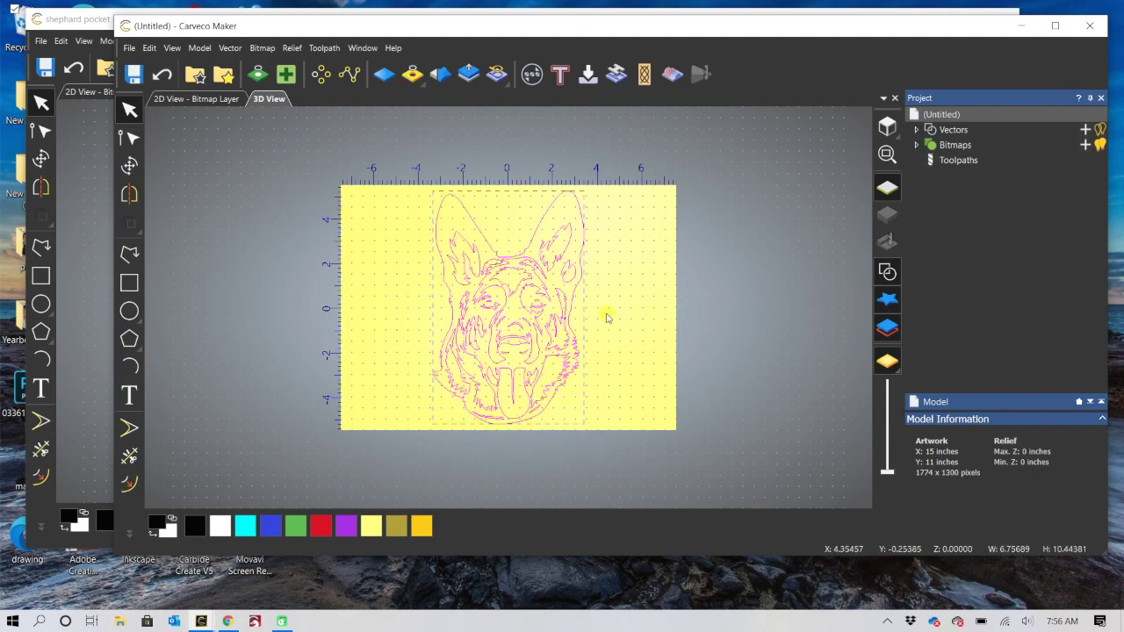
Select all the German Shepherd vectors and mirror them horizontally about their centre.
left_click(647, 312)
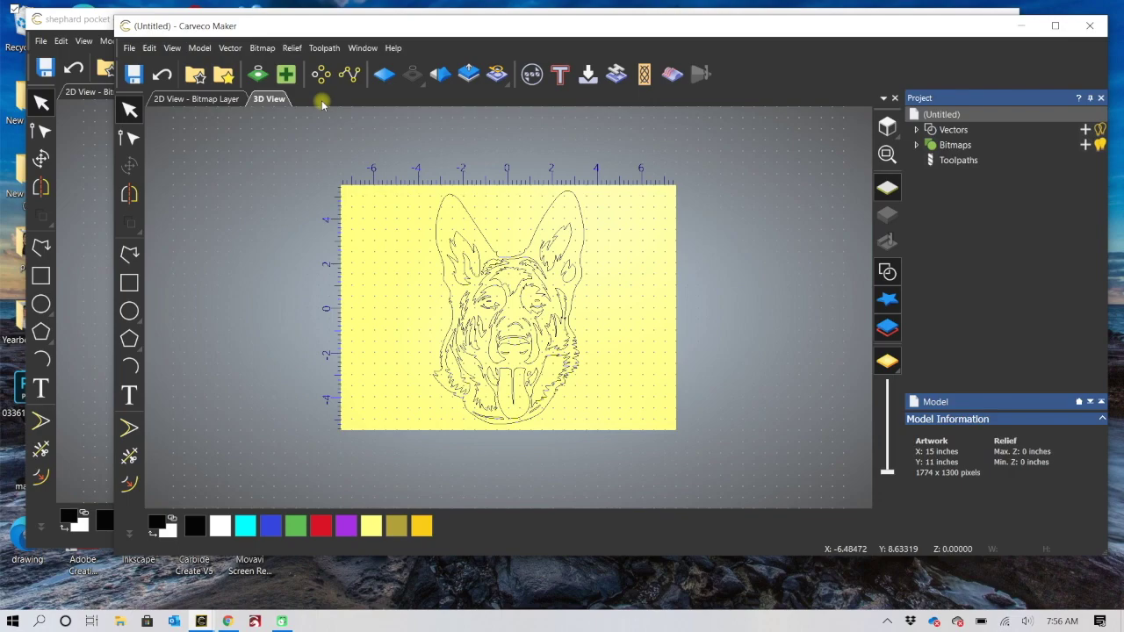
left_click_drag(399, 156, 623, 472)
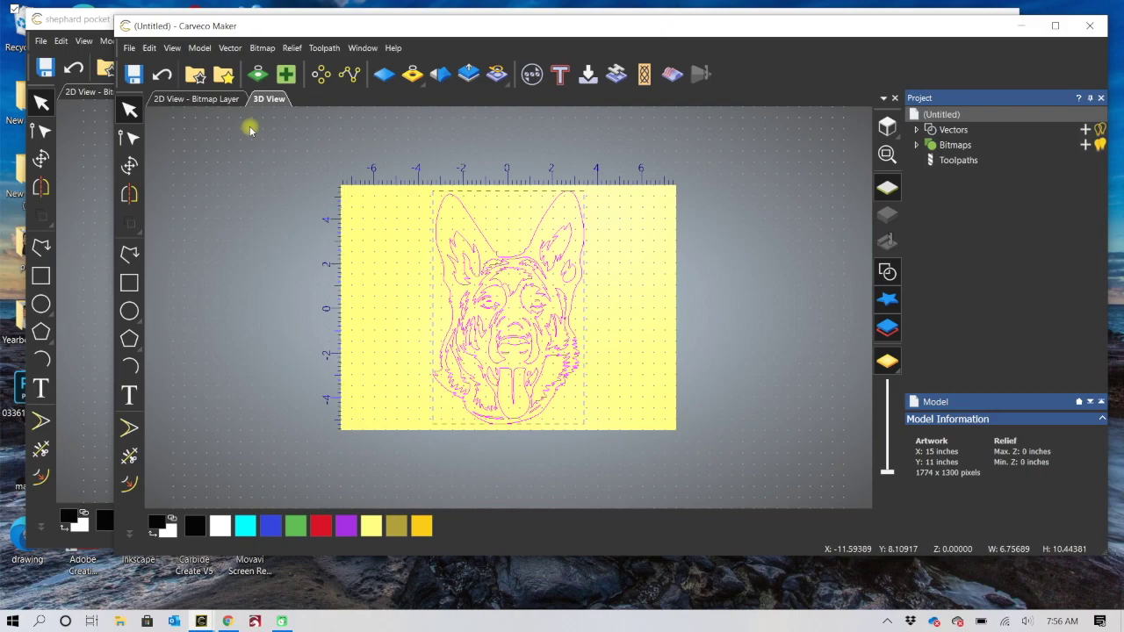
left_click(129, 195)
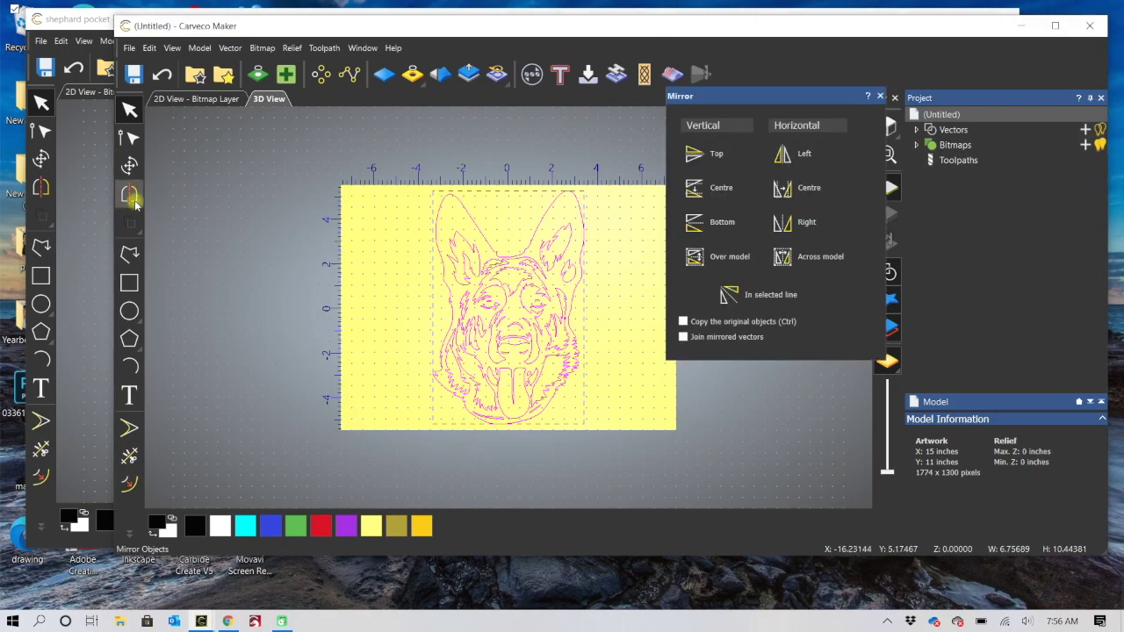
left_click(808, 192)
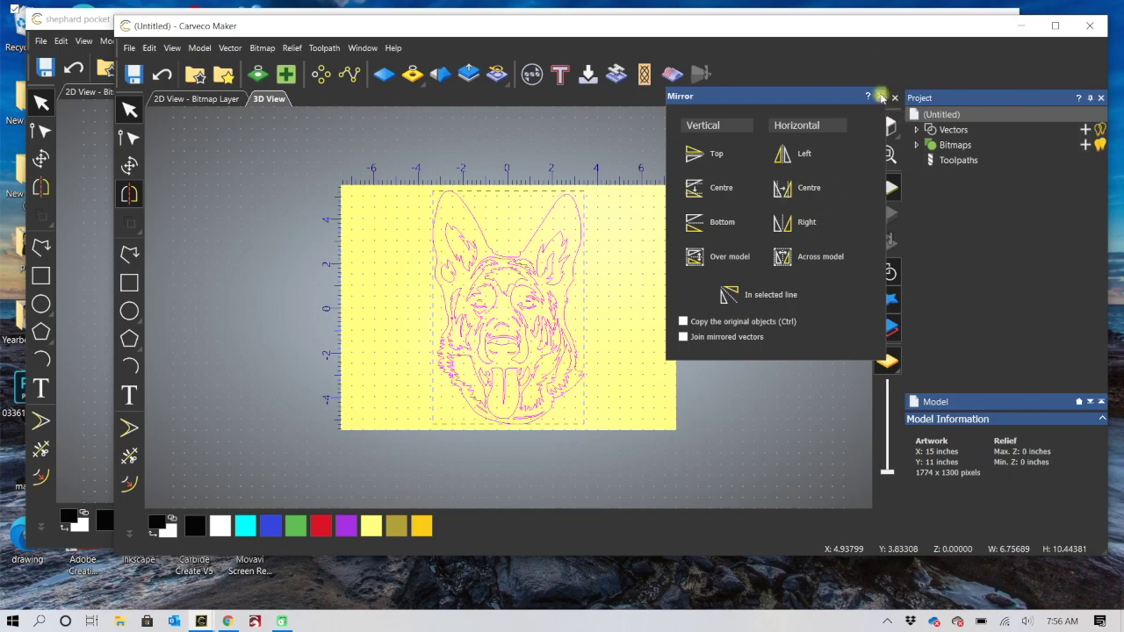
left_click(880, 97)
left_click(288, 162)
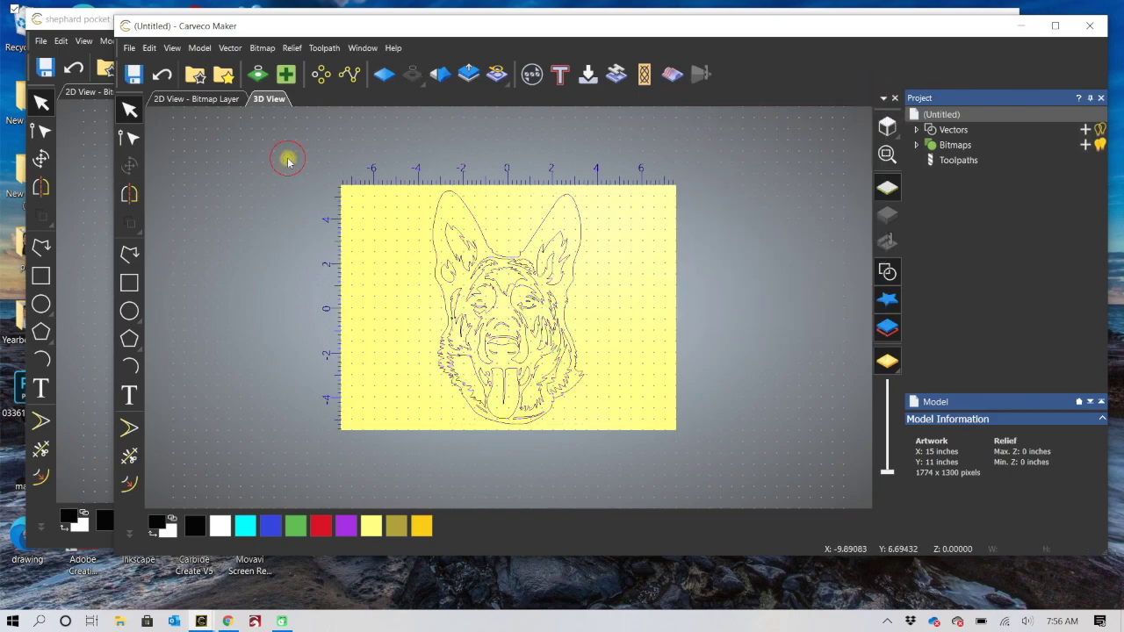
Create an 8 x 11 inch rectangle around the dog design, centred at X 0, Y 0.
left_click(129, 282)
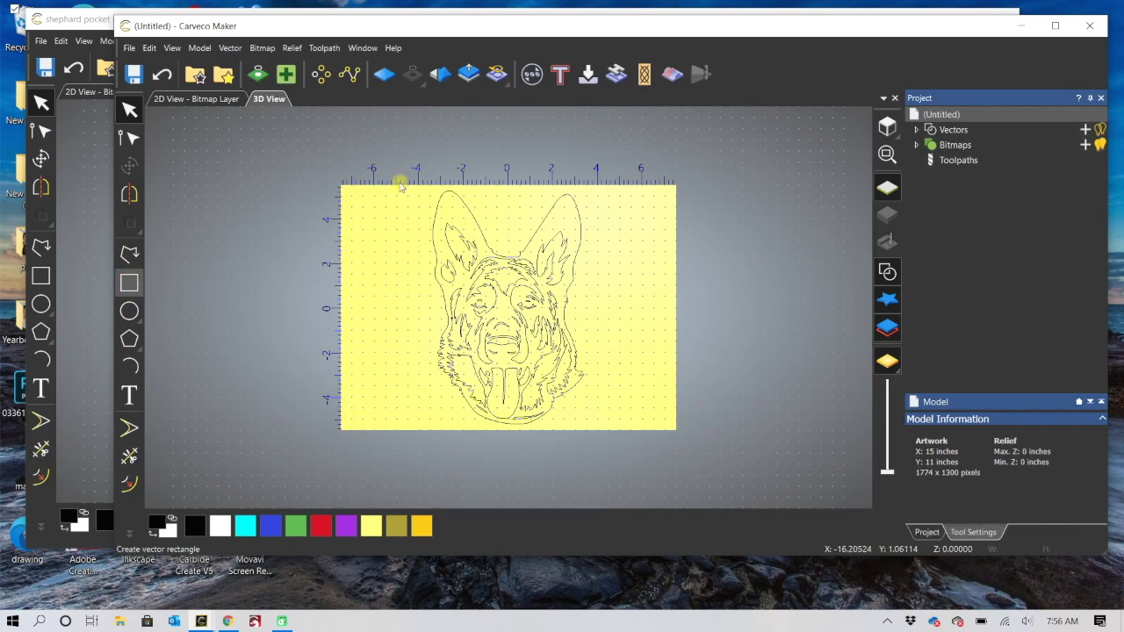
left_click_drag(420, 184, 598, 435)
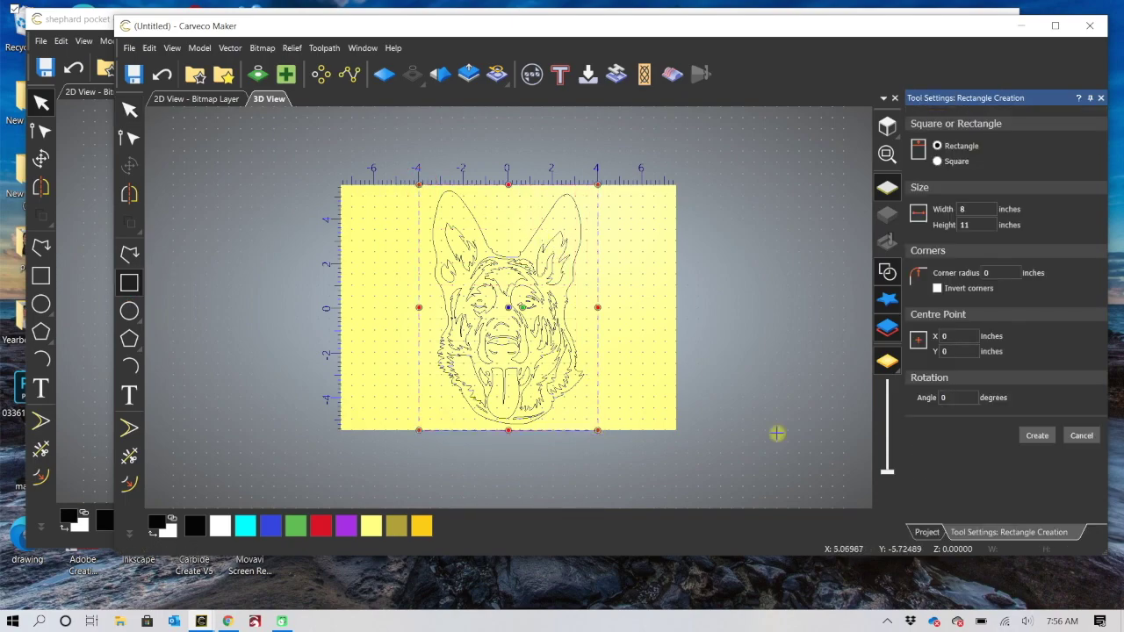
left_click(1036, 435)
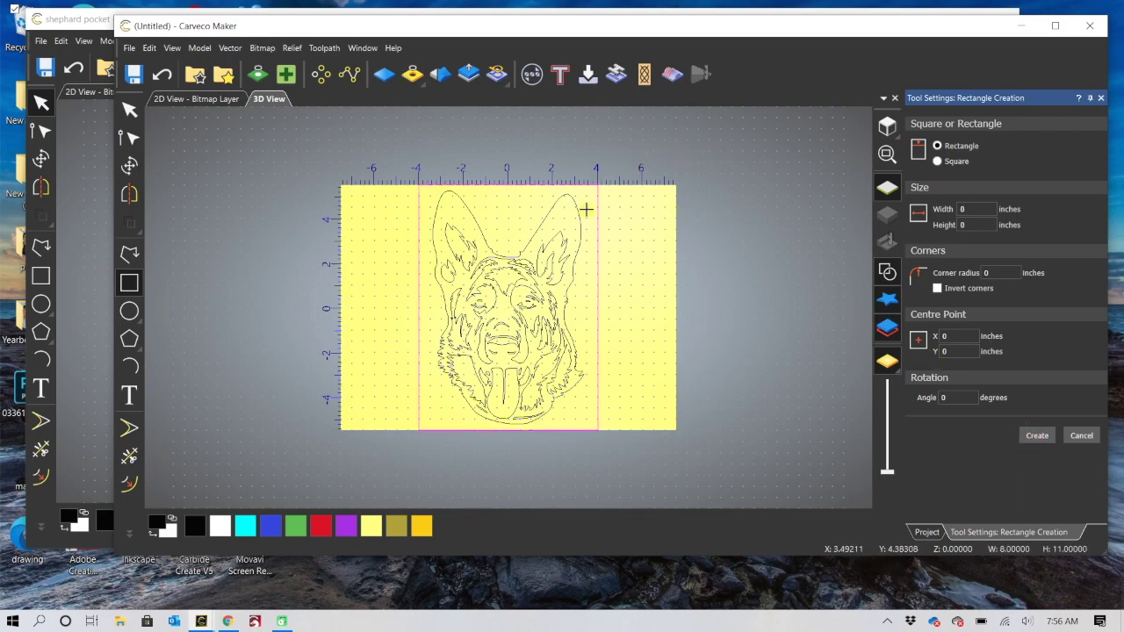
left_click(129, 109)
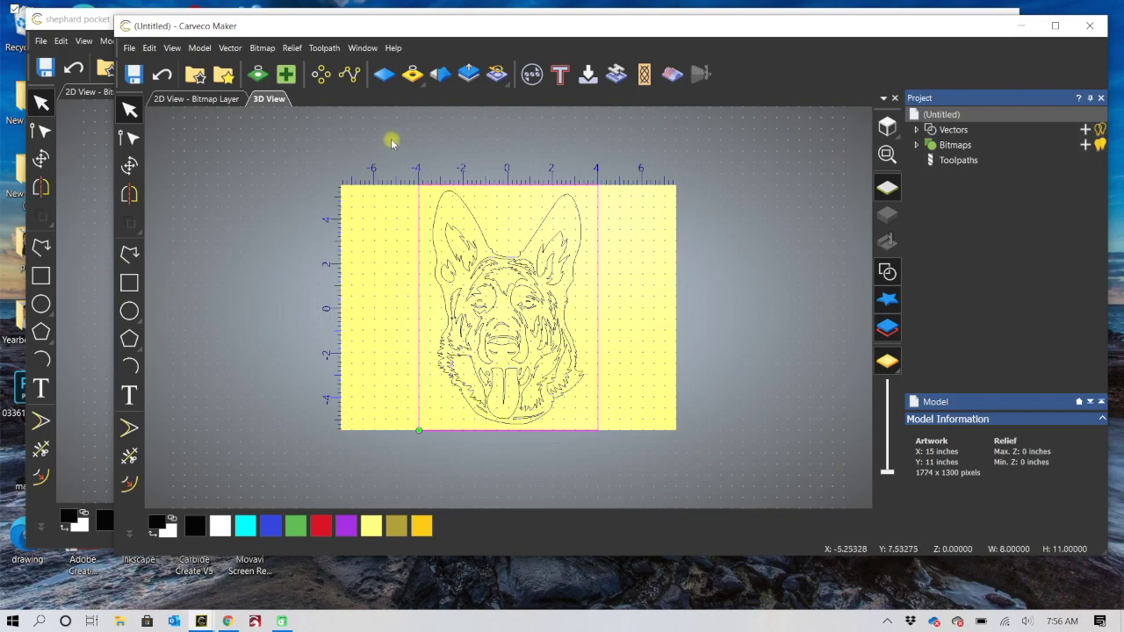
Start V-Bit Carving on the dog vectors and rectangle with start depth 0.03, maximum depth 0.05 inches and the 15 Deg V carving tool.
left_click_drag(393, 147, 648, 478)
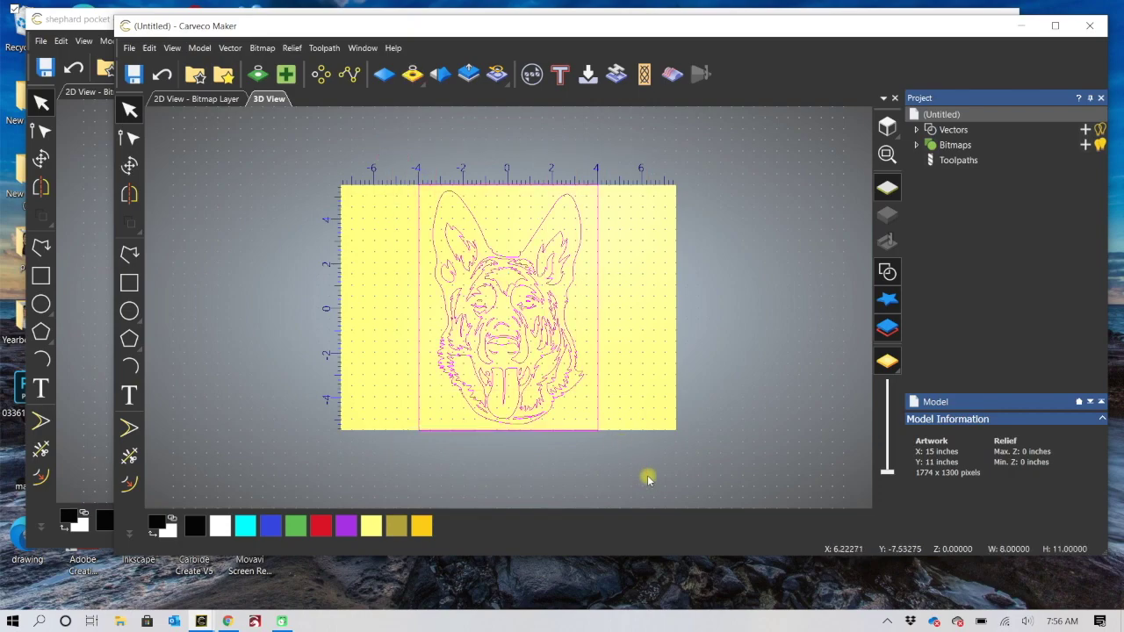
left_click(588, 77)
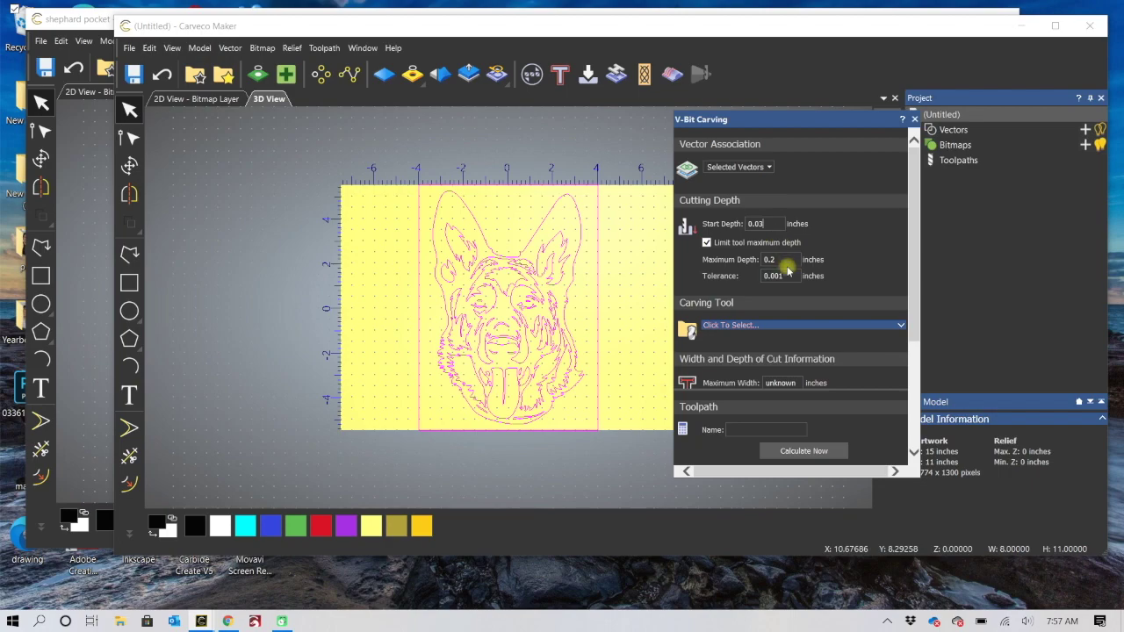
left_click(786, 260)
left_click(780, 325)
scroll(428, 344, "down", 1)
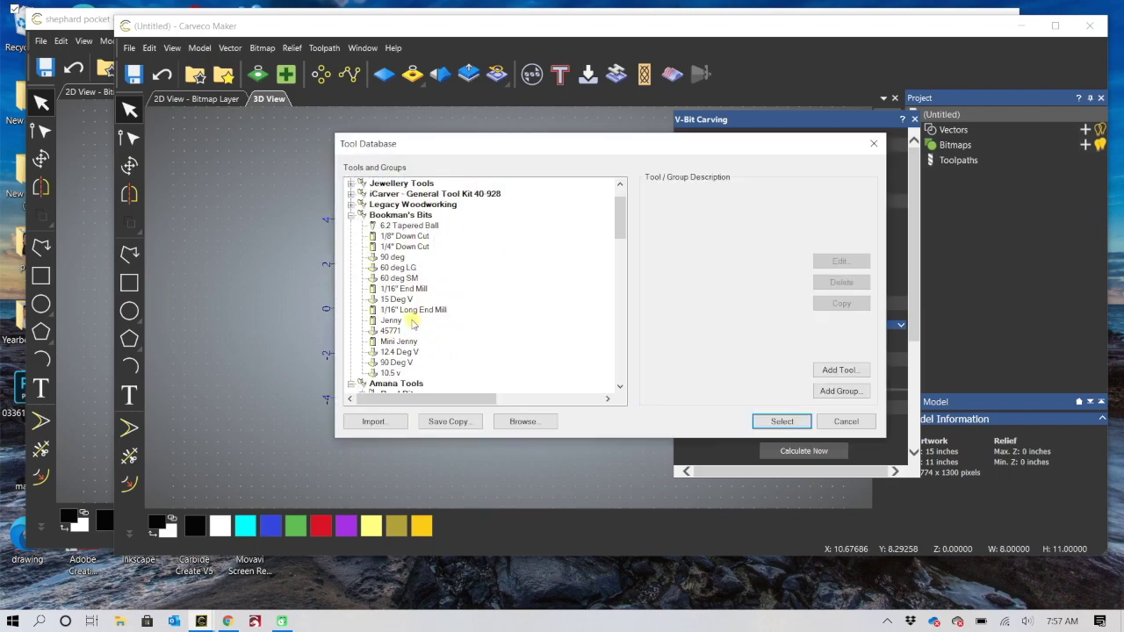
left_click(396, 300)
left_click(775, 421)
Refresh the width and depth of cut information and choose the 1/8" Down Cut as the roughing tool.
scroll(799, 364, "down", 3)
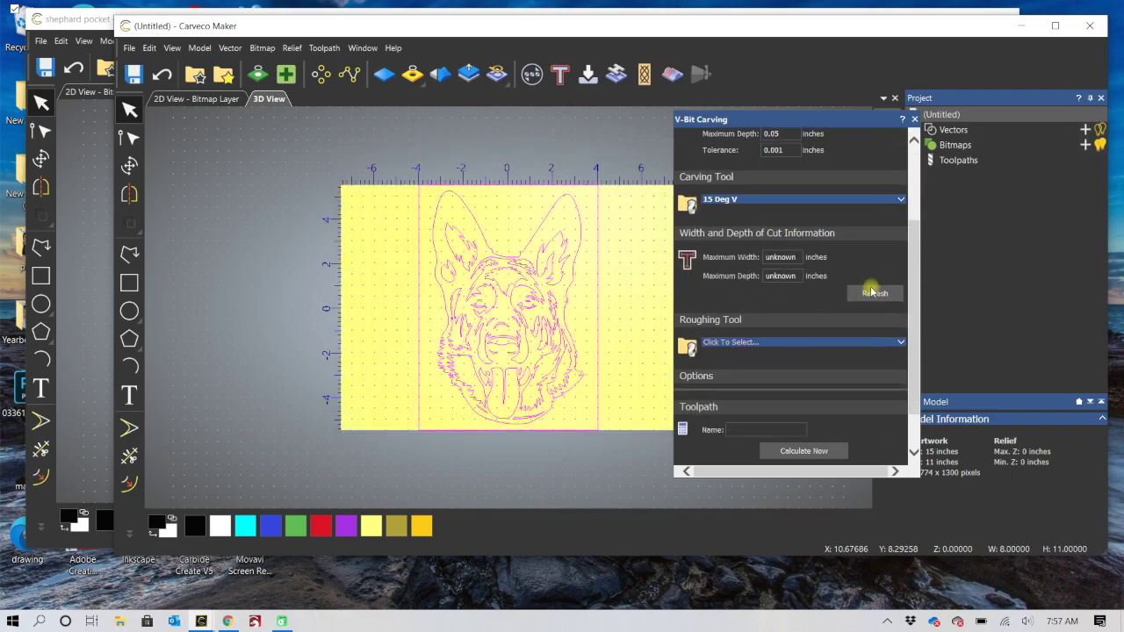
left_click(740, 342)
left_click(406, 267)
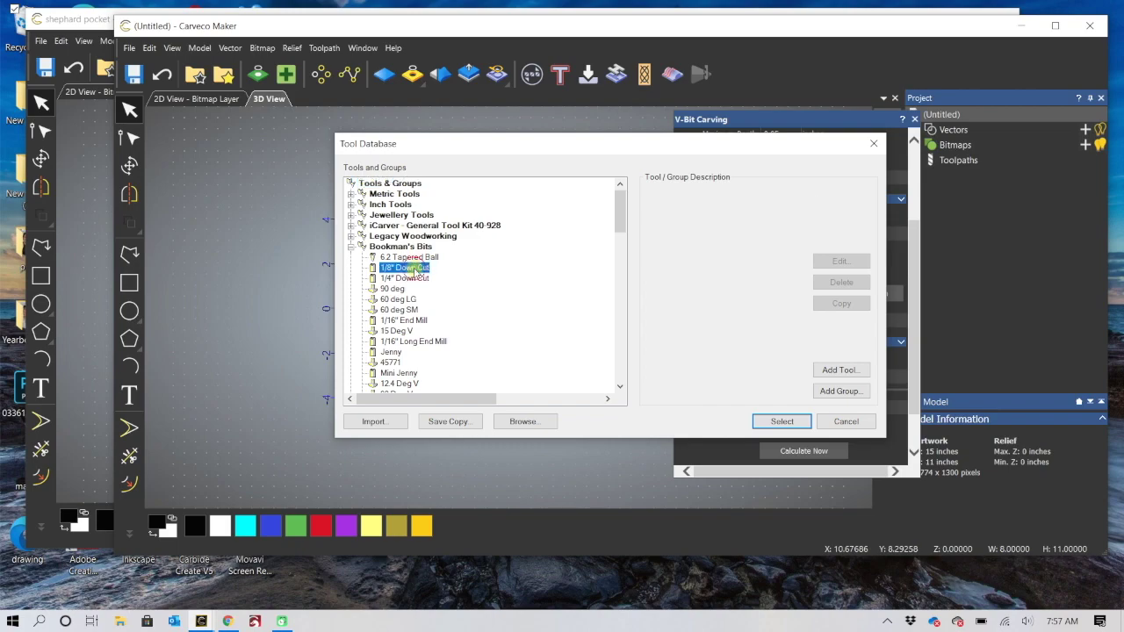
left_click(781, 421)
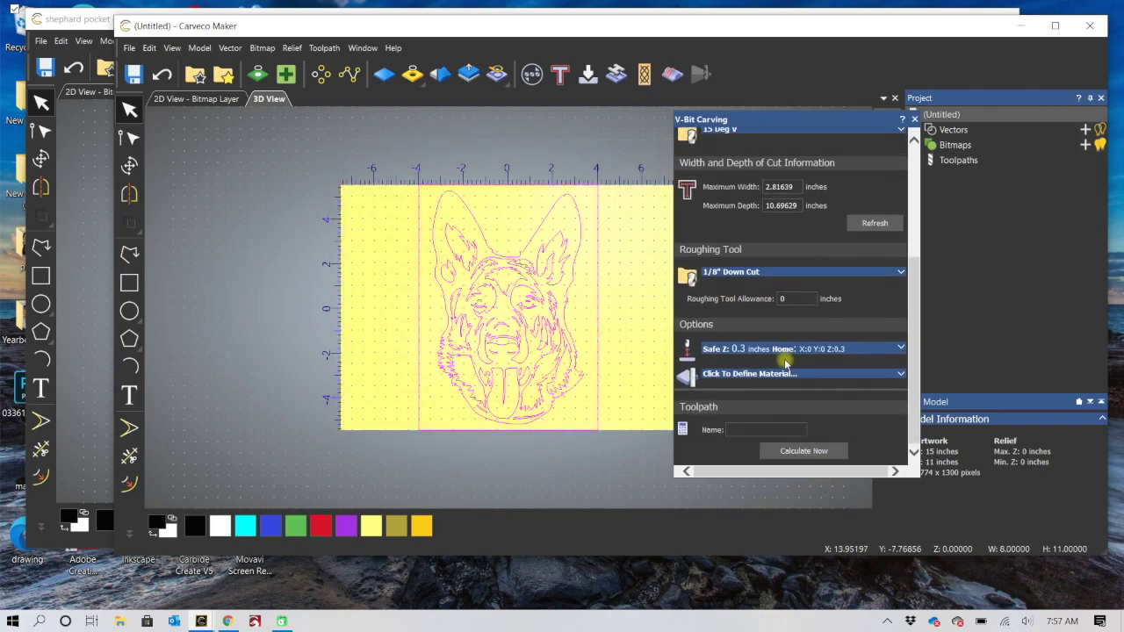
Define a material thickness of 0.7 inches and calculate the V-bit carving toolpath.
left_click(802, 373)
left_click(884, 261)
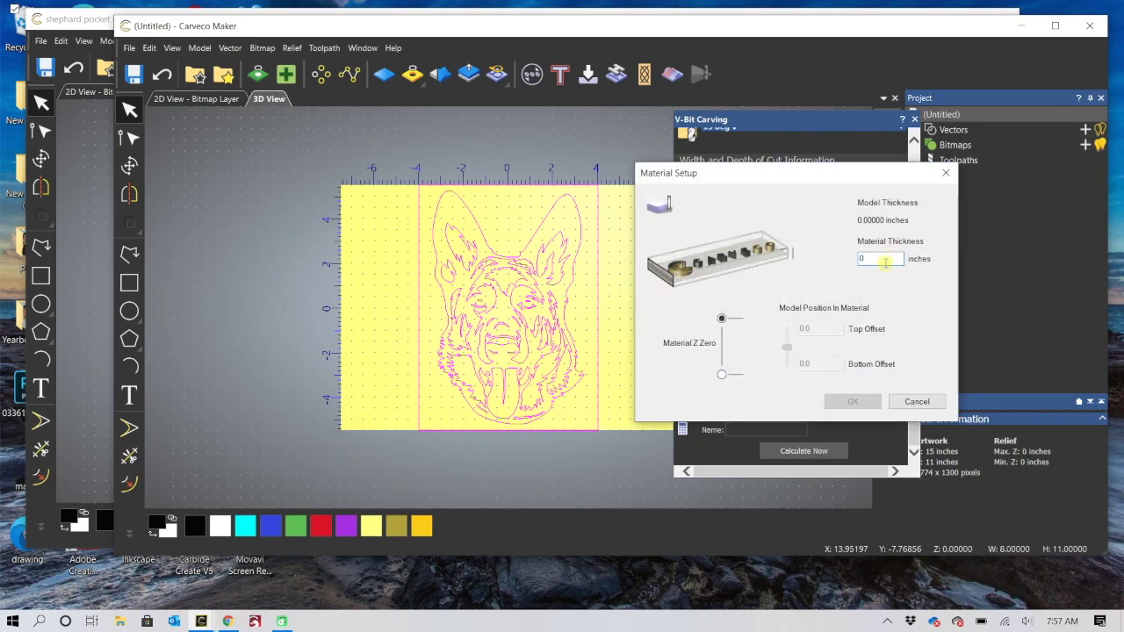
type(".7")
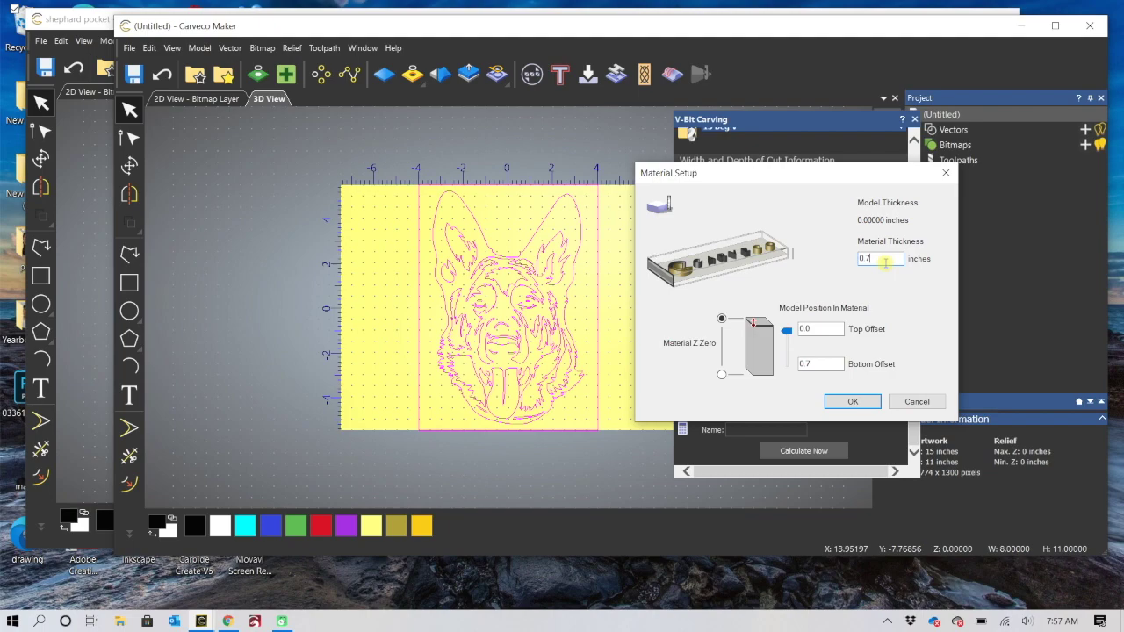
left_click(839, 402)
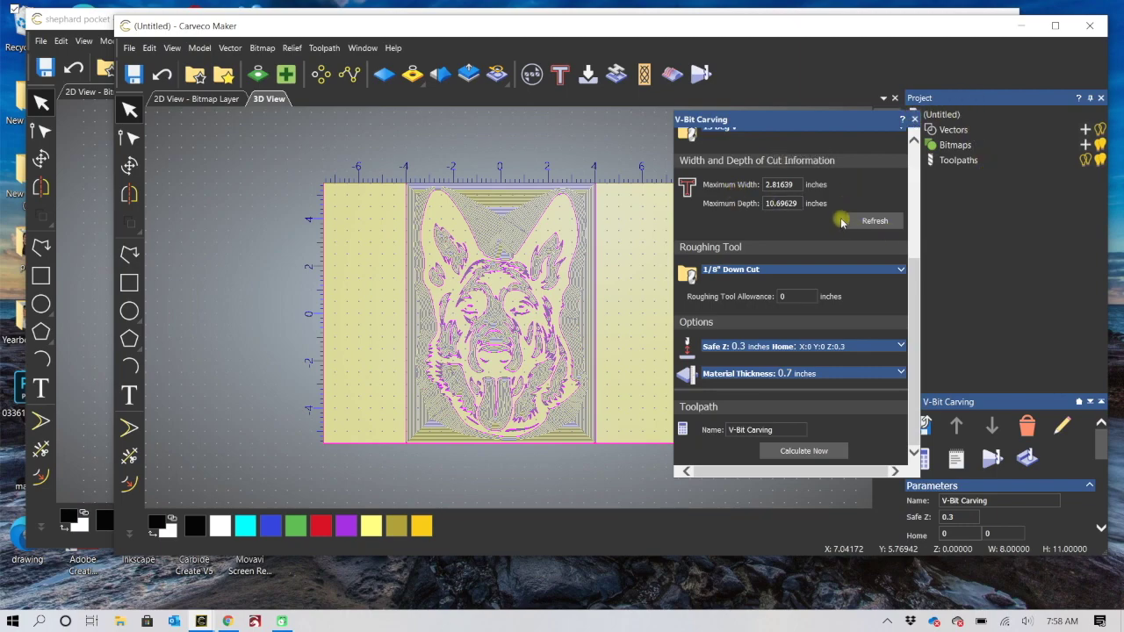
Close the V-Bit Carving settings and hide all toolpath previews so only the vectors show.
scroll(753, 243, "up", 5)
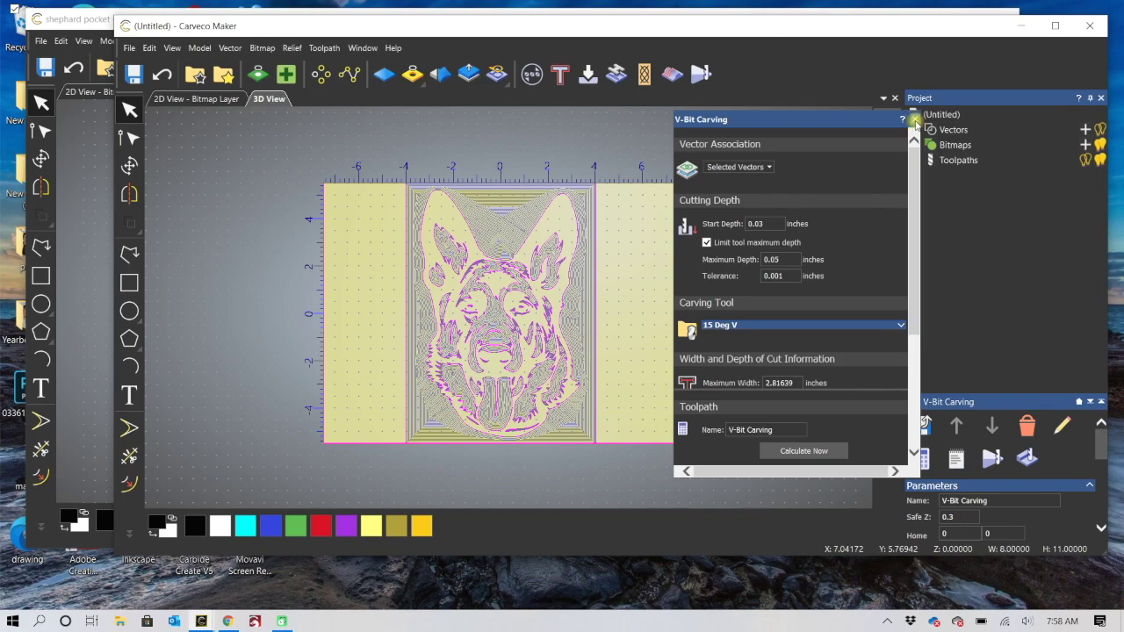
left_click(913, 120)
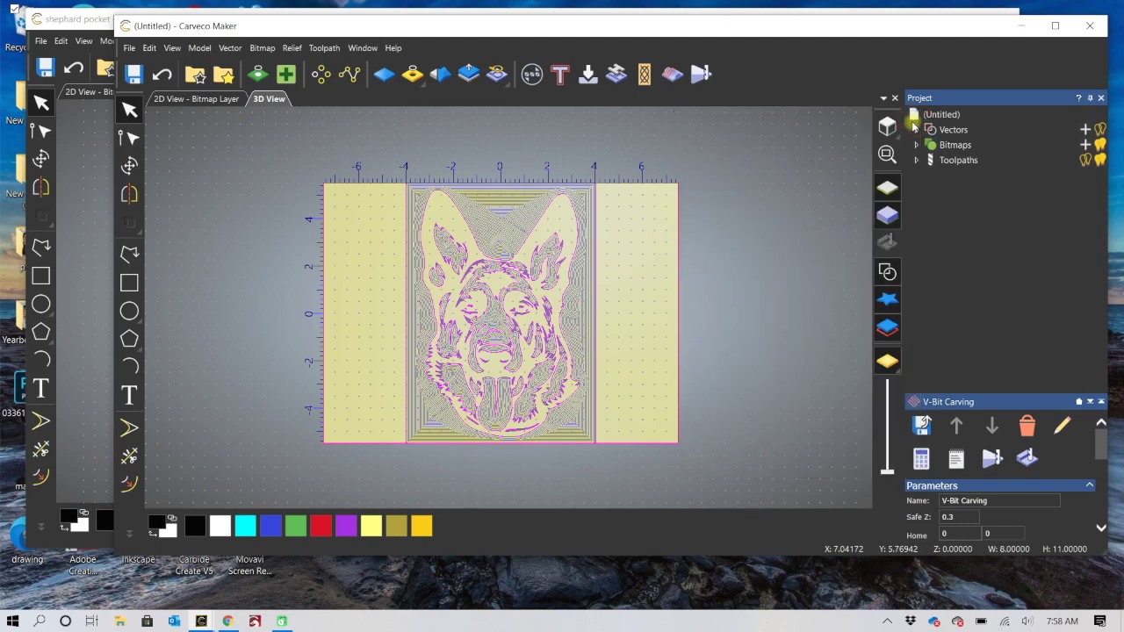
left_click(1084, 160)
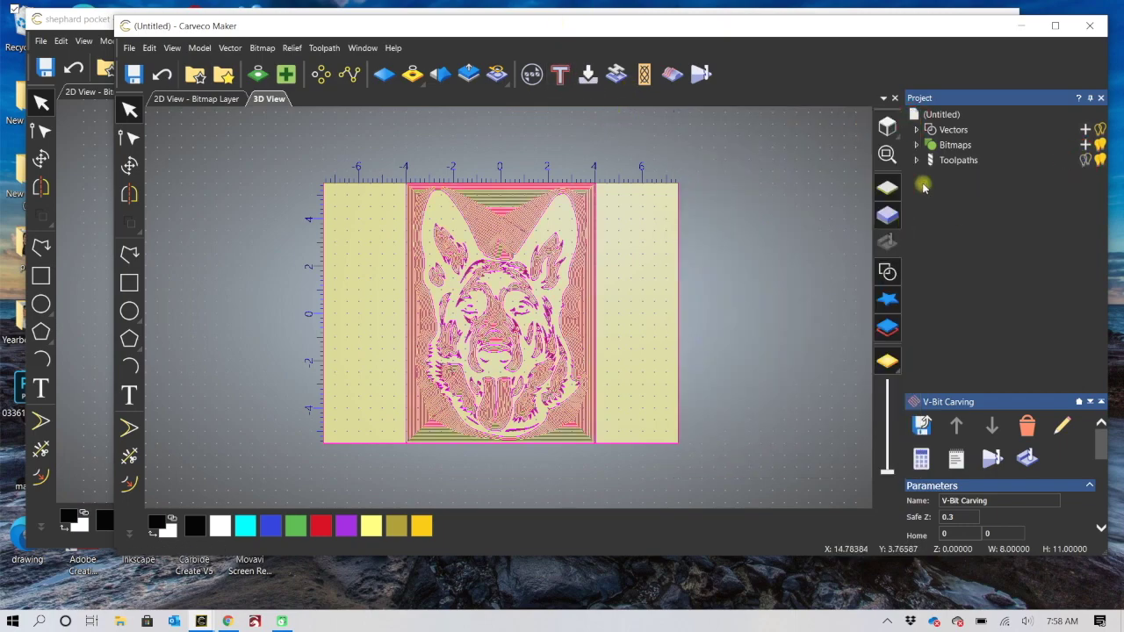
left_click(1099, 161)
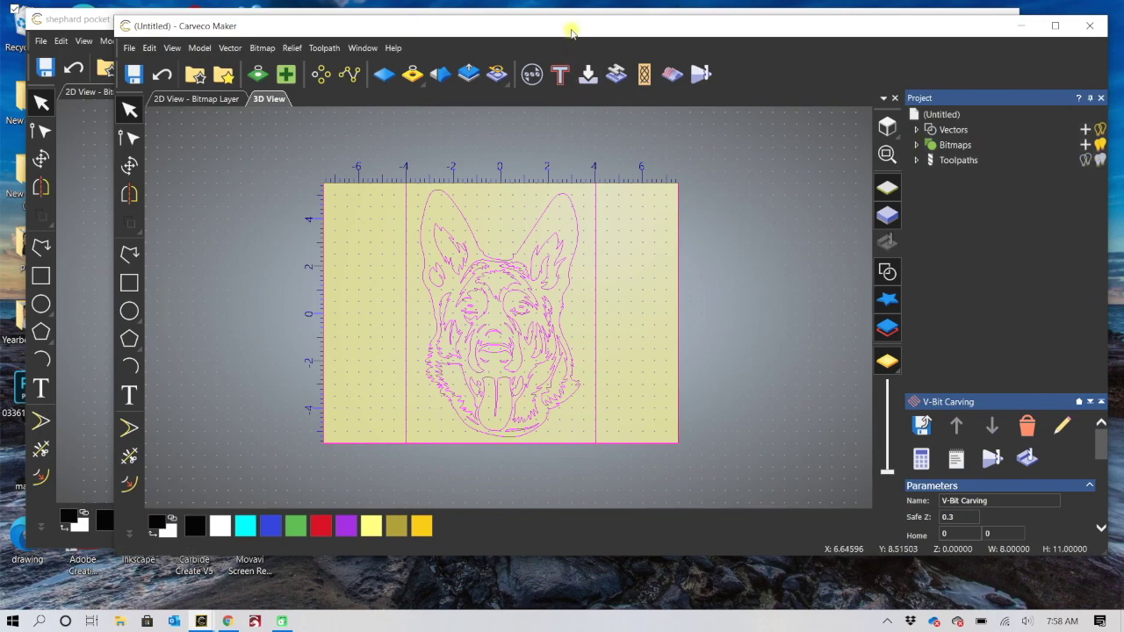
Start a second V-bit carving toolpath with a start depth of 0.1 inches and the 15 Deg V carving tool.
left_click(588, 75)
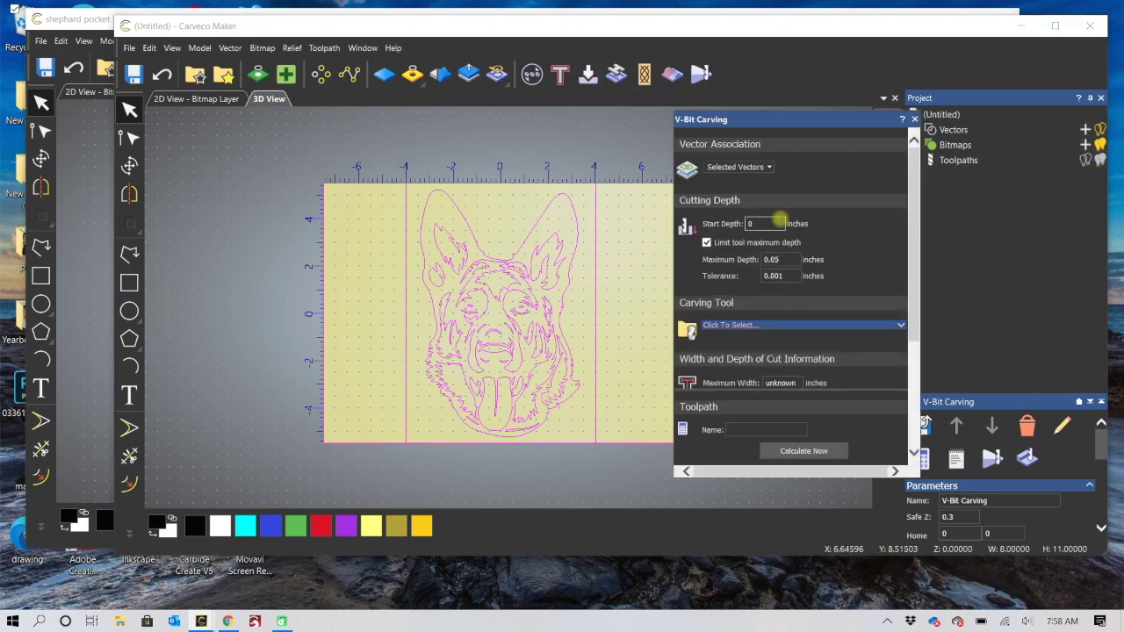
left_click(767, 226)
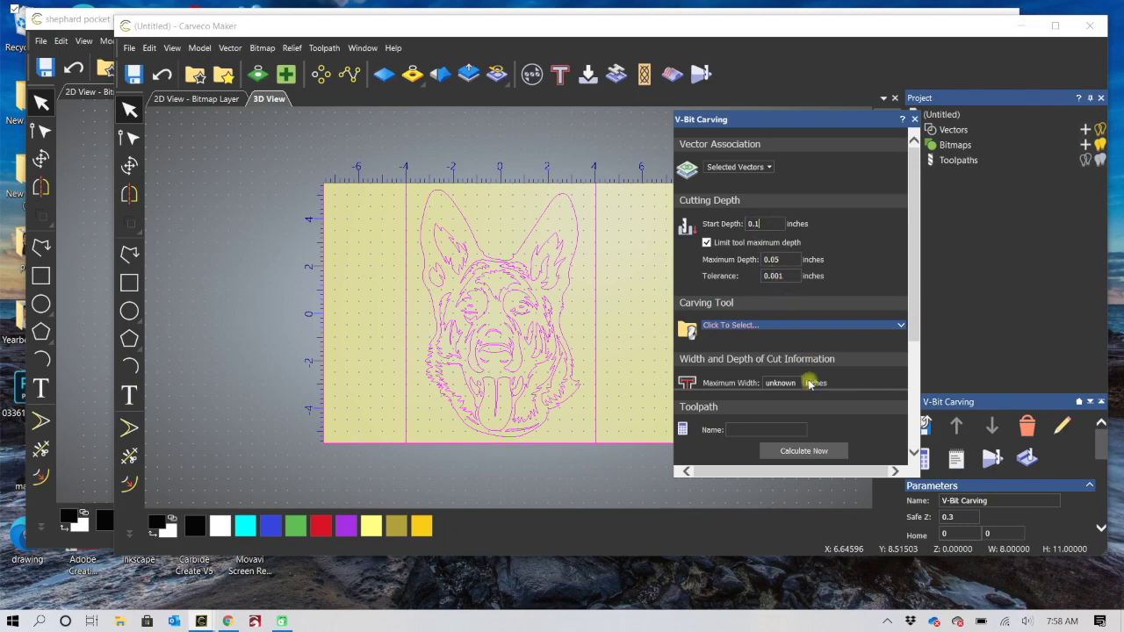
left_click(690, 339)
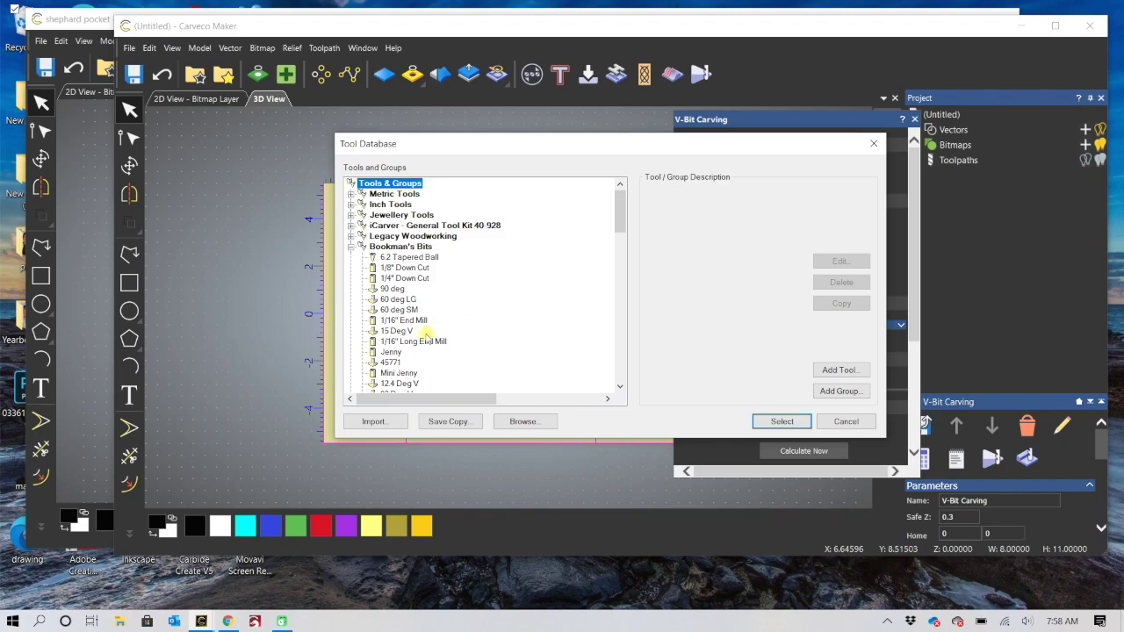
left_click(409, 331)
left_click(780, 421)
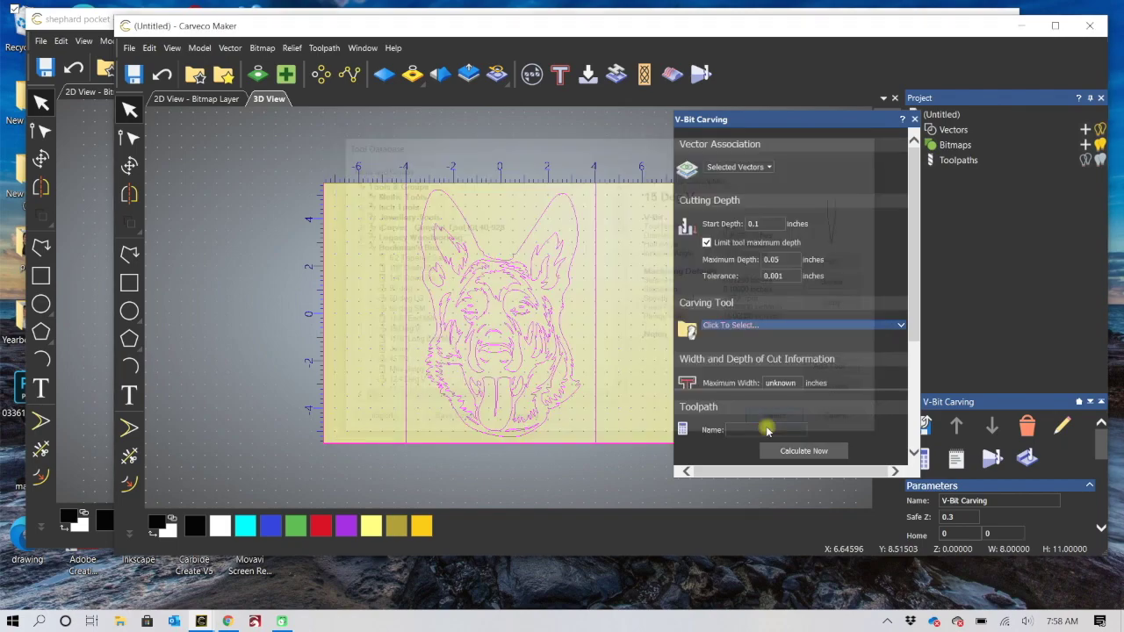
Refresh the second toolpath's cut width and depth information and assign the 1/8" Down Cut as its roughing tool.
scroll(808, 336, "down", 3)
left_click(868, 293)
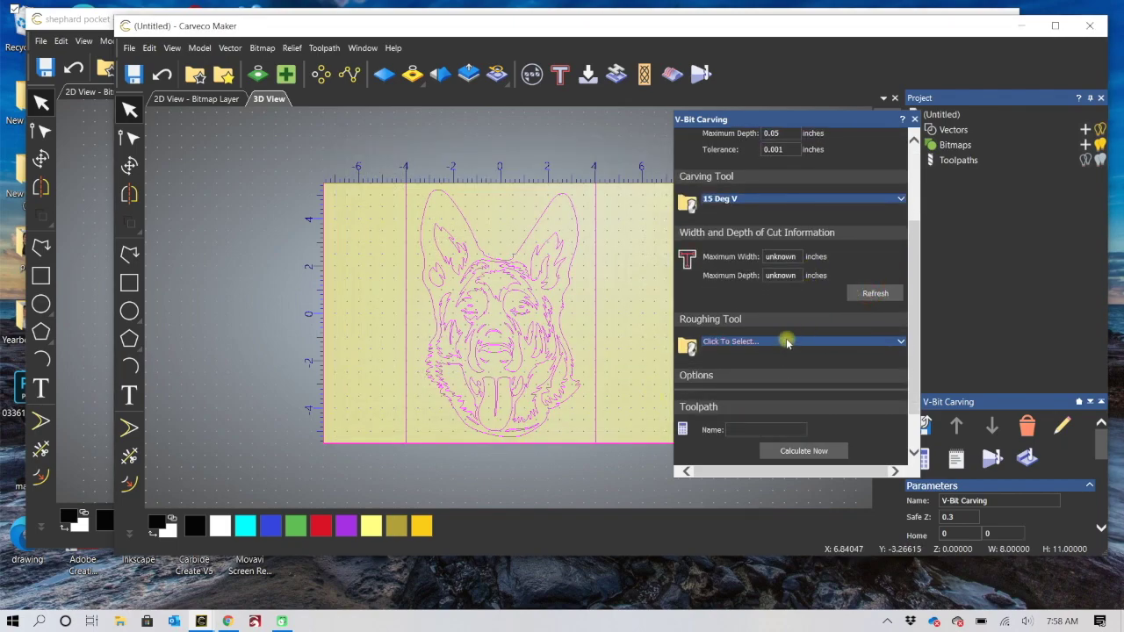
left_click(687, 345)
left_click(406, 268)
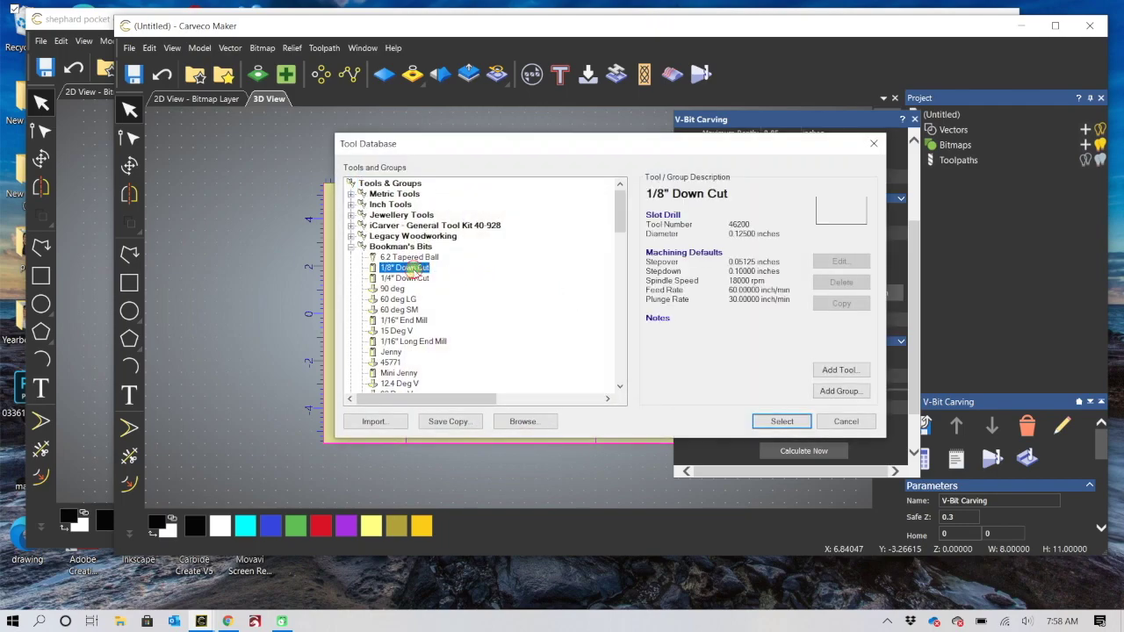
left_click(781, 421)
scroll(829, 381, "down", 3)
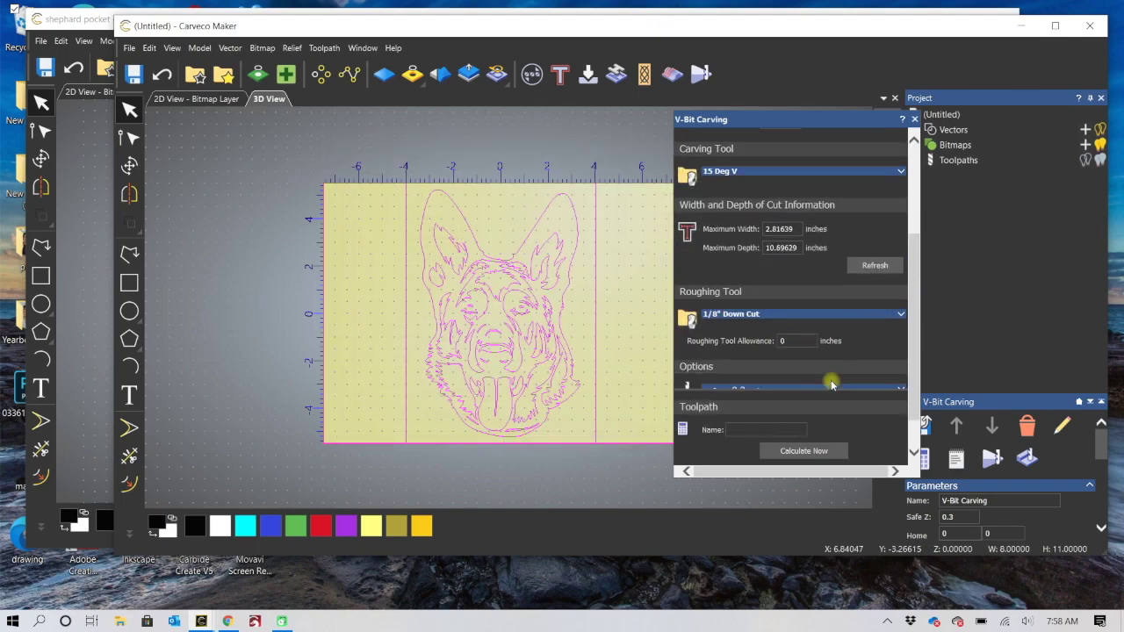
Calculate the second V-bit carving toolpath and hide all toolpath previews.
left_click(825, 452)
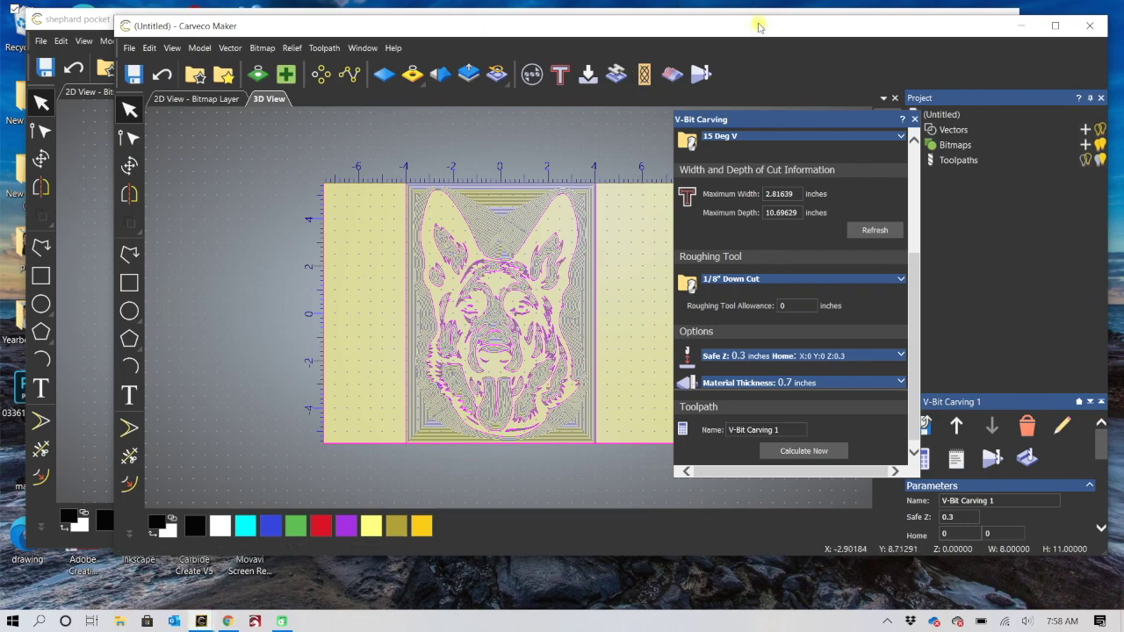
left_click(915, 118)
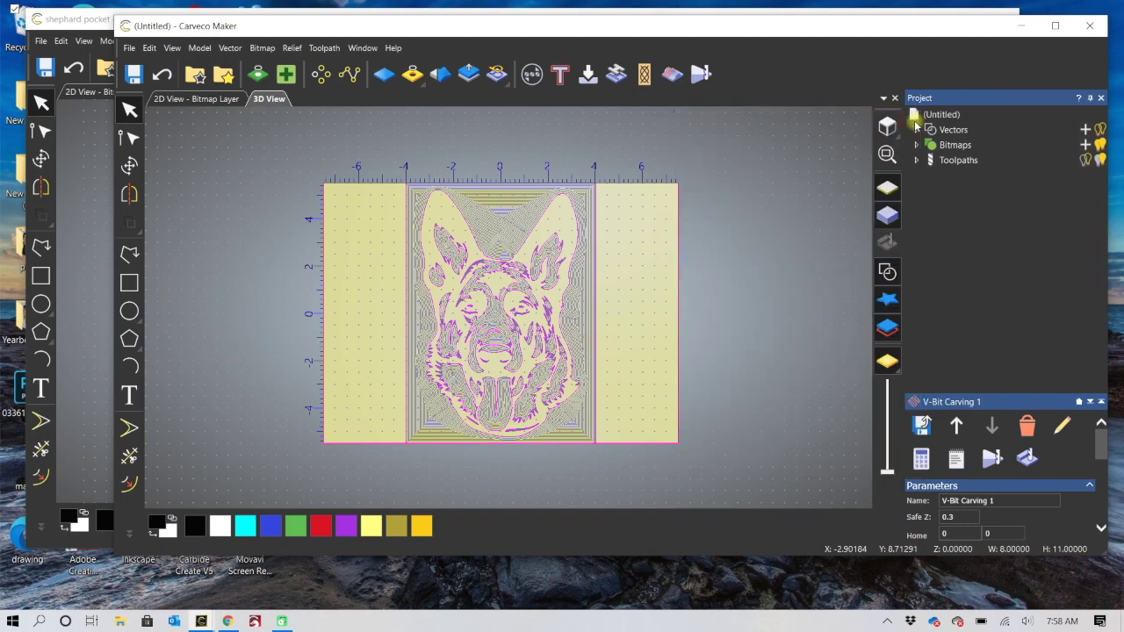
left_click(1087, 162)
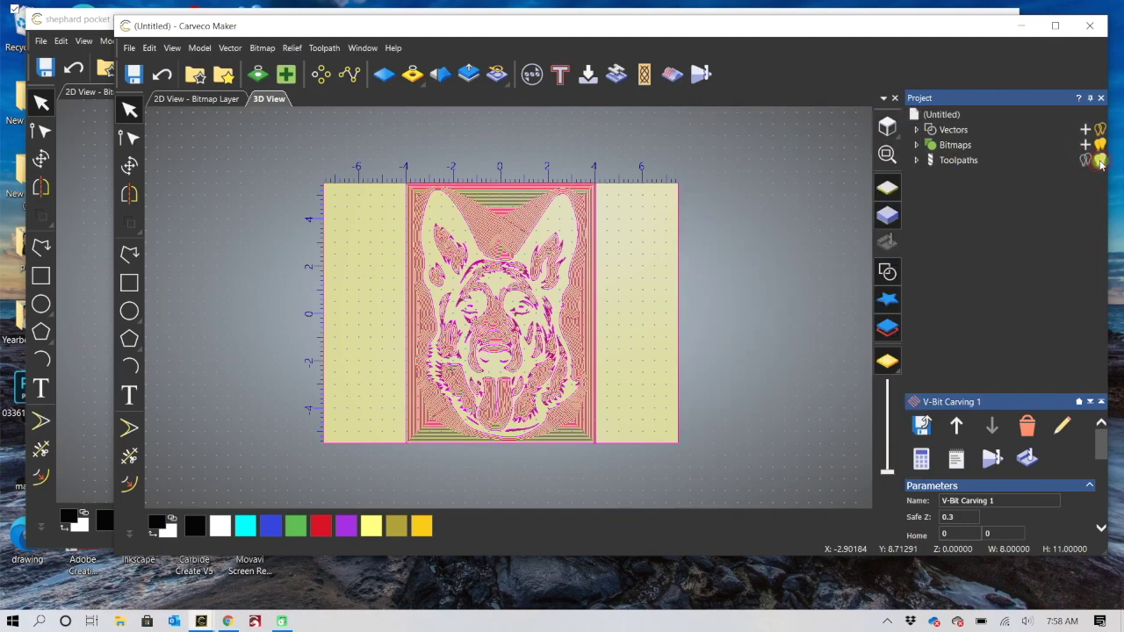
Start a third V-bit carving toolpath with a start depth of 0.15 inches and the 15 Deg V carving tool.
left_click(586, 76)
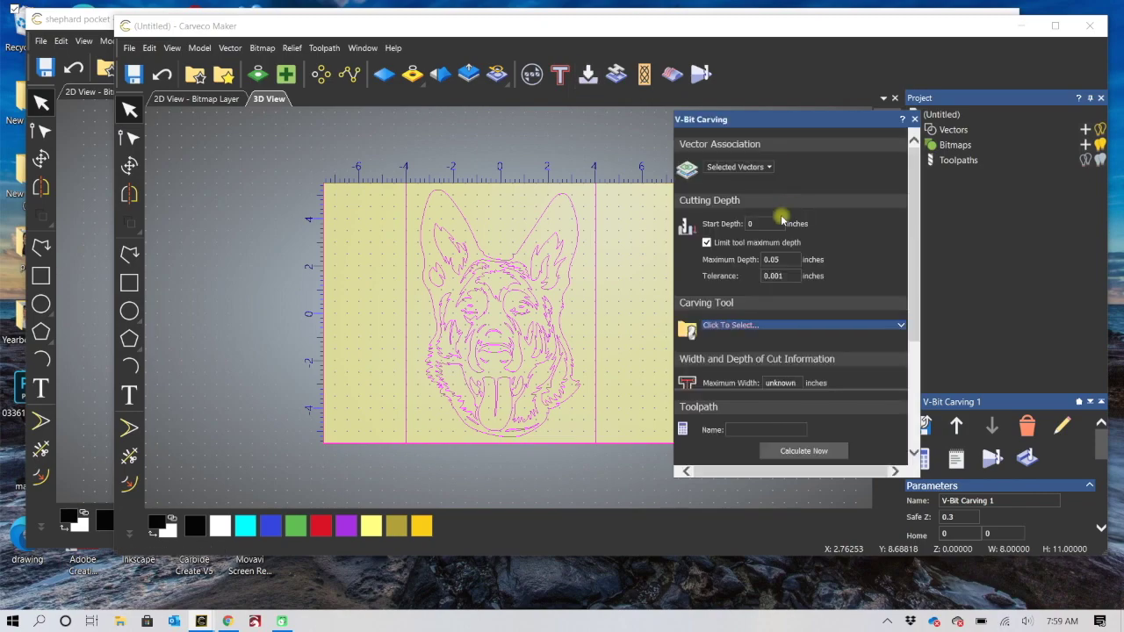
left_click(775, 223)
left_click(749, 327)
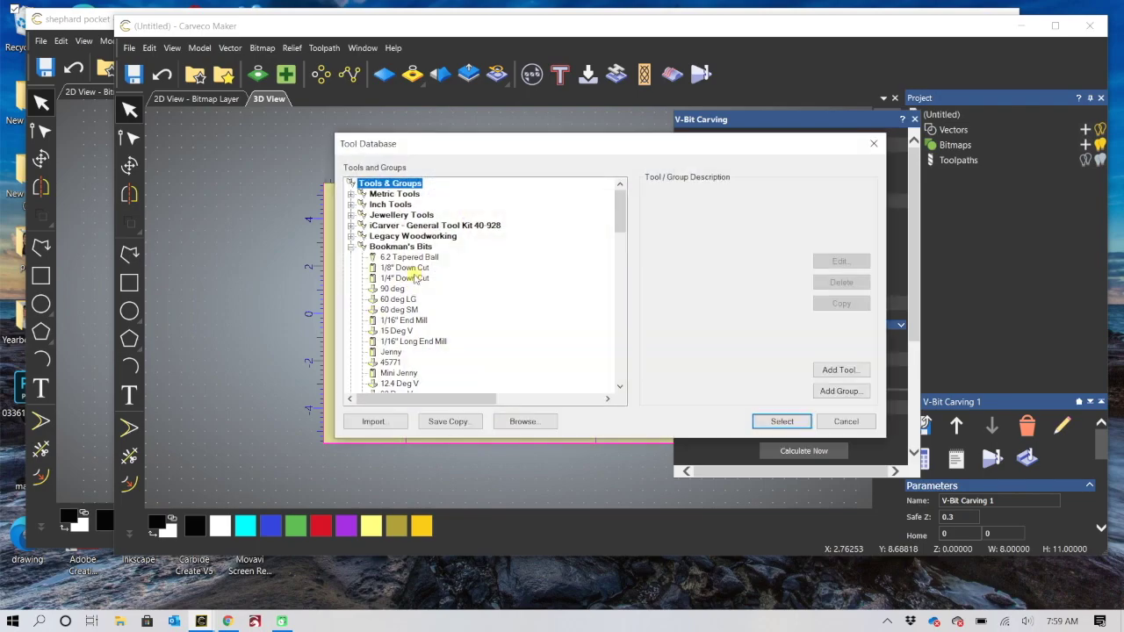
left_click(396, 330)
left_click(781, 422)
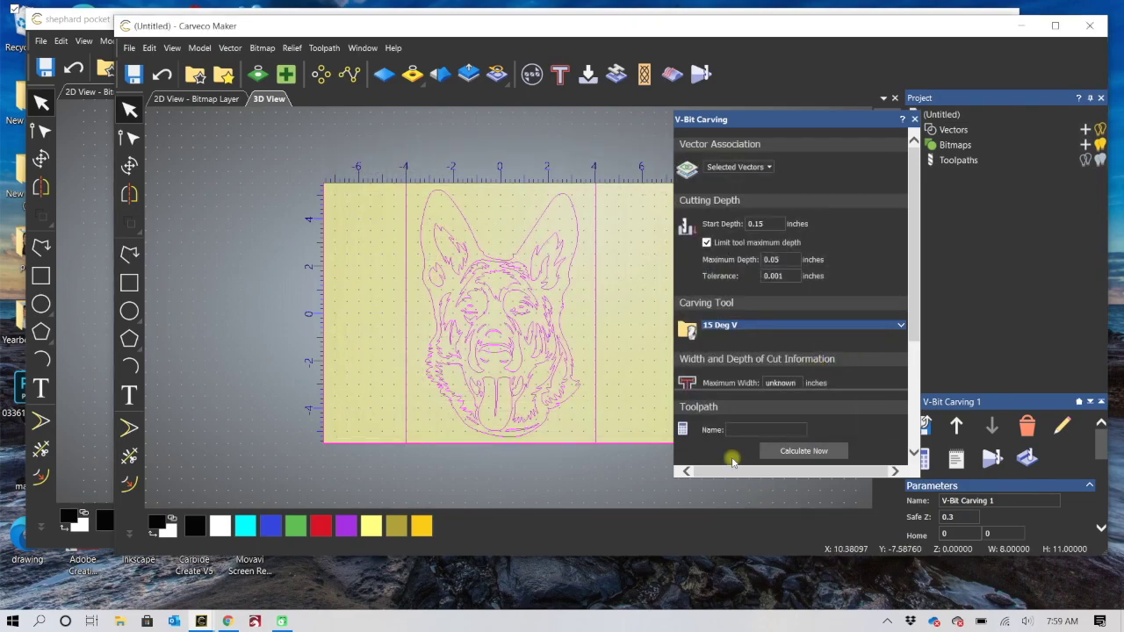
Refresh the third toolpath's cut width and depth information and assign the 1/8" Down Cut as its roughing tool.
scroll(745, 349, "down", 2)
left_click(876, 304)
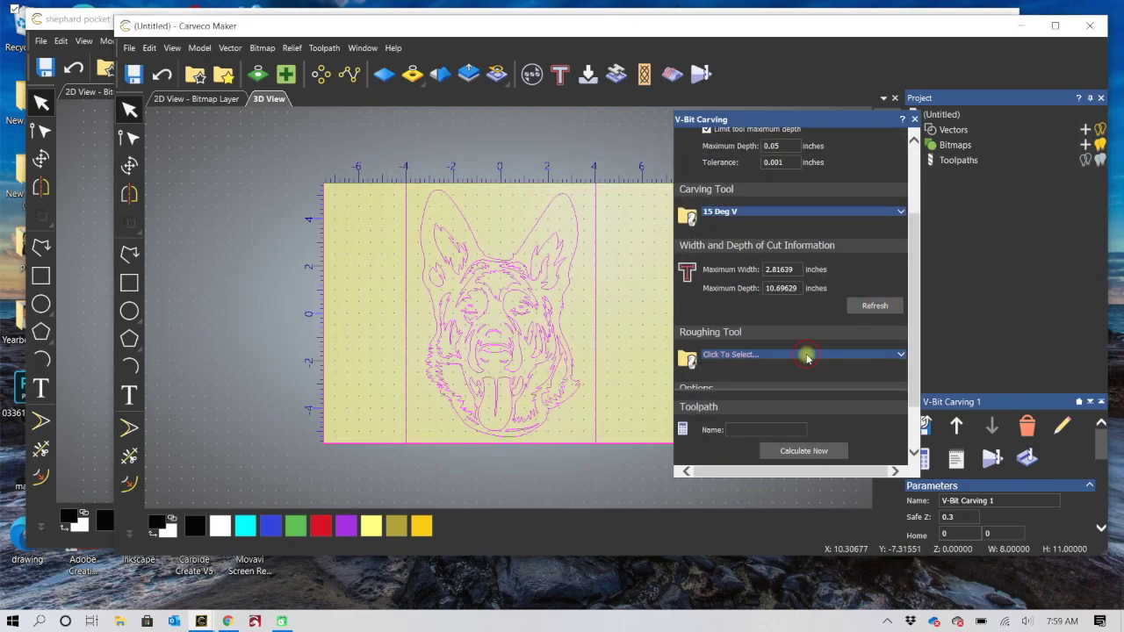
left_click(807, 354)
double_click(406, 267)
Calculate the third V-bit carving toolpath and close its settings.
left_click(808, 452)
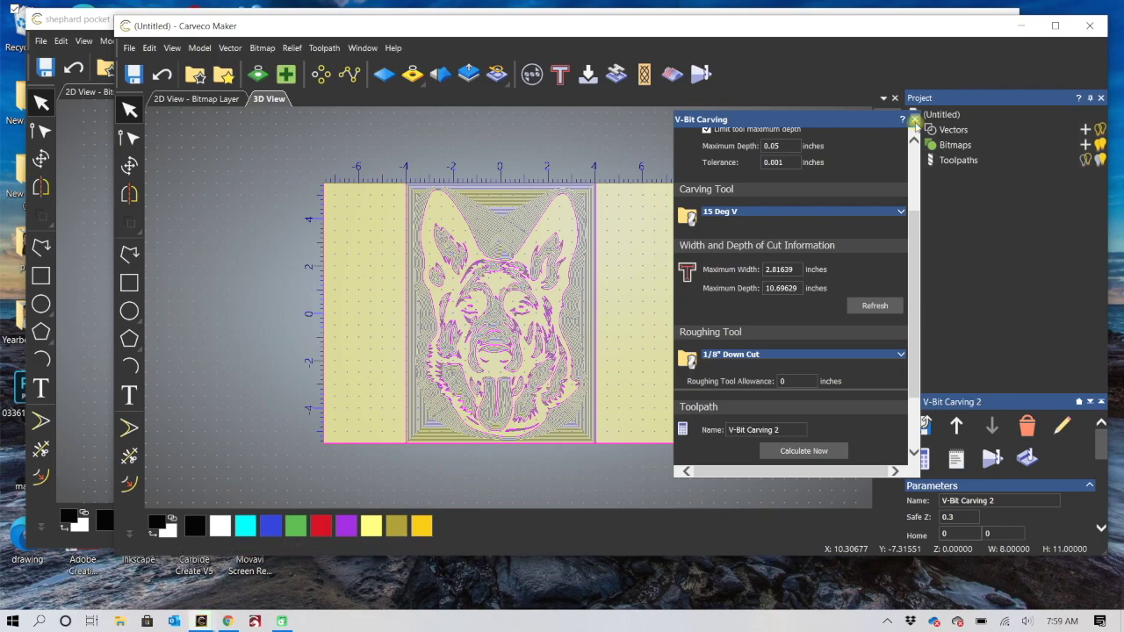
left_click(915, 119)
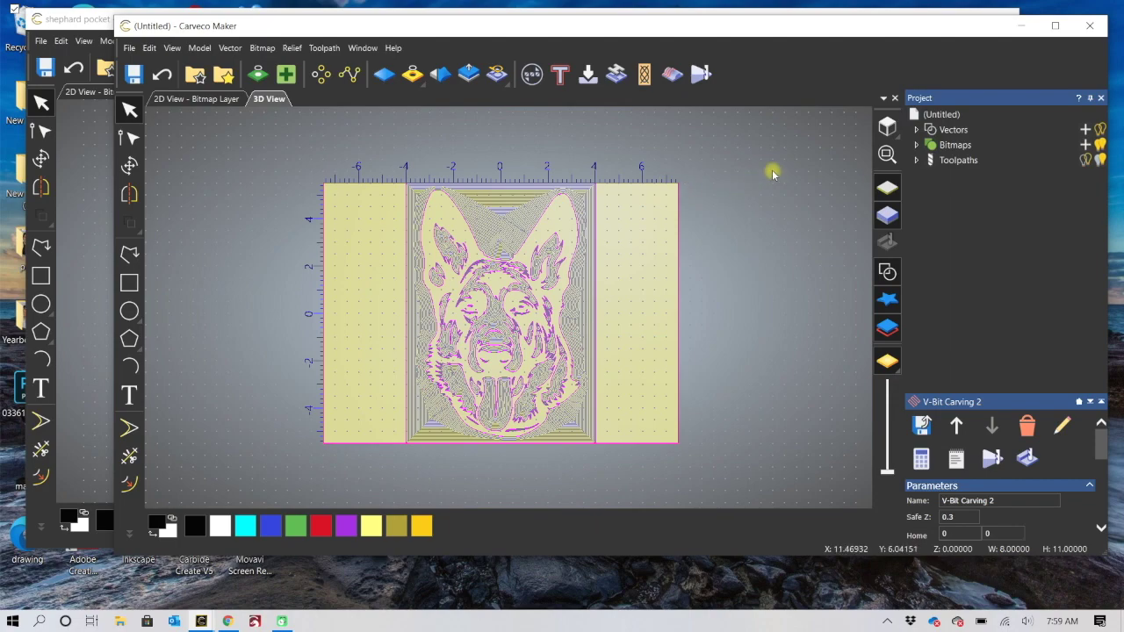
scroll(773, 174, "up", 1)
scroll(740, 220, "up", 1)
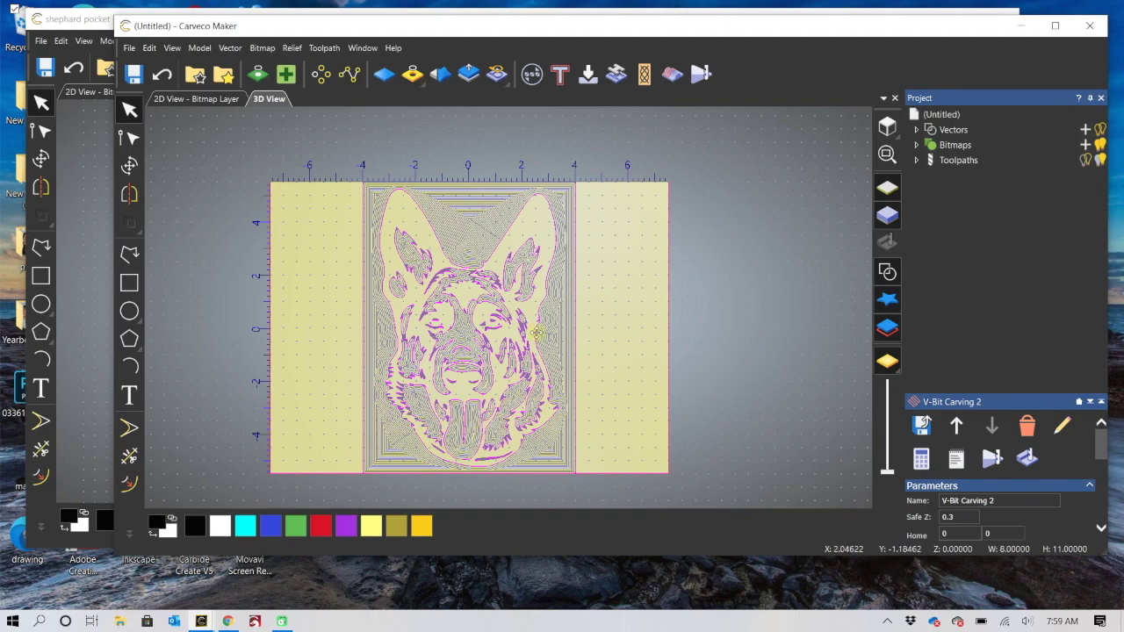
scroll(527, 320, "down", 2)
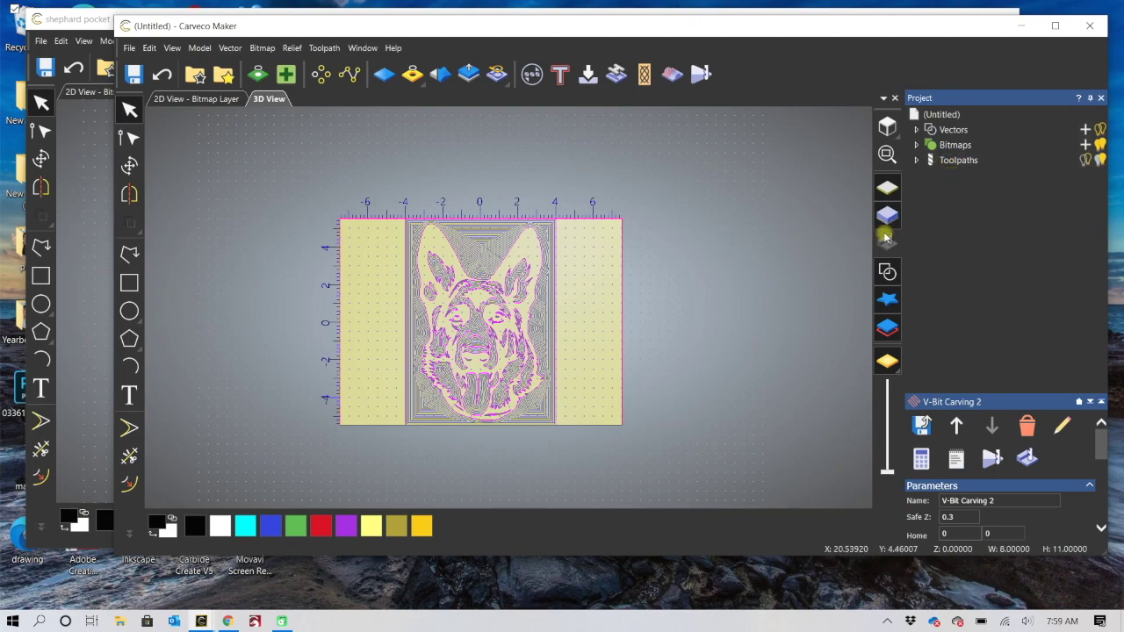
Expand the project's toolpath list and simulate all toolpaths.
double_click(966, 161)
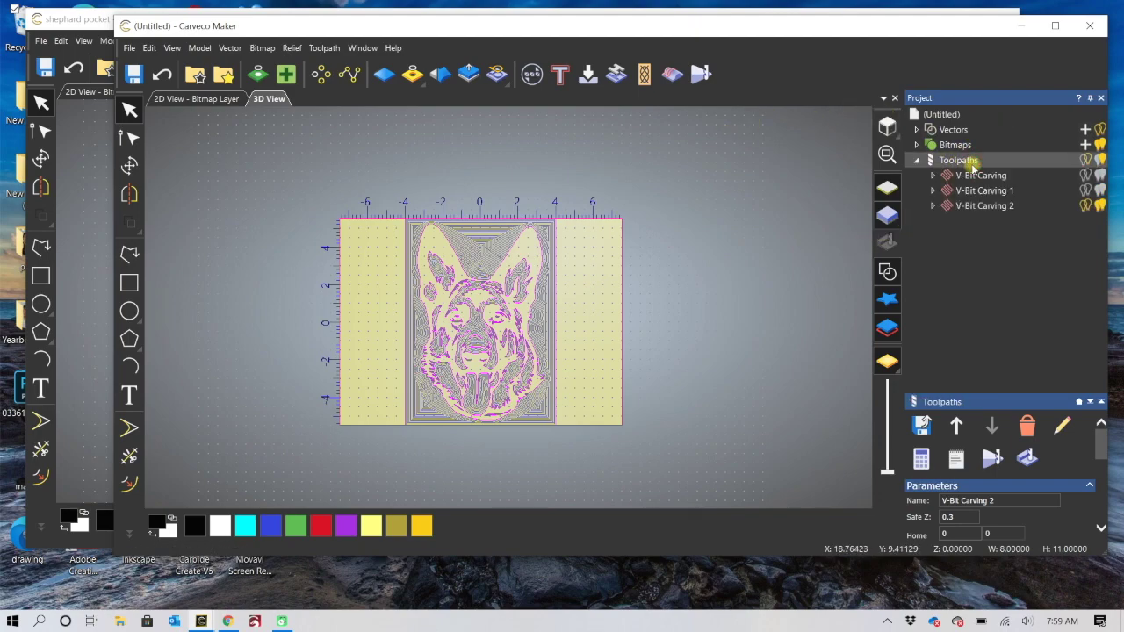
right_click(963, 160)
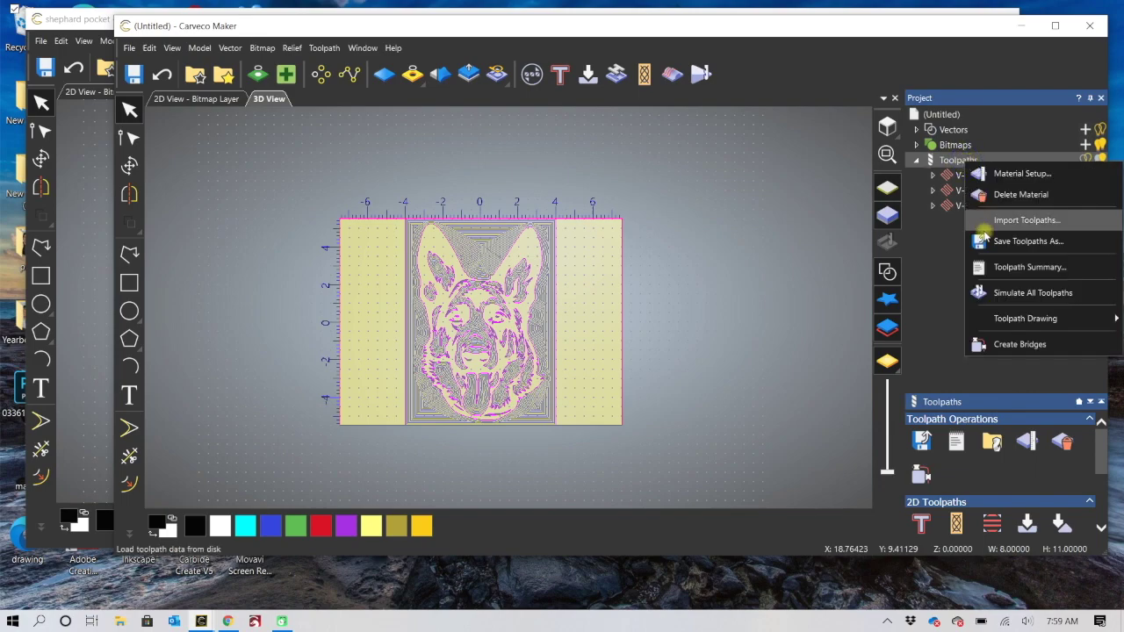
left_click(1018, 292)
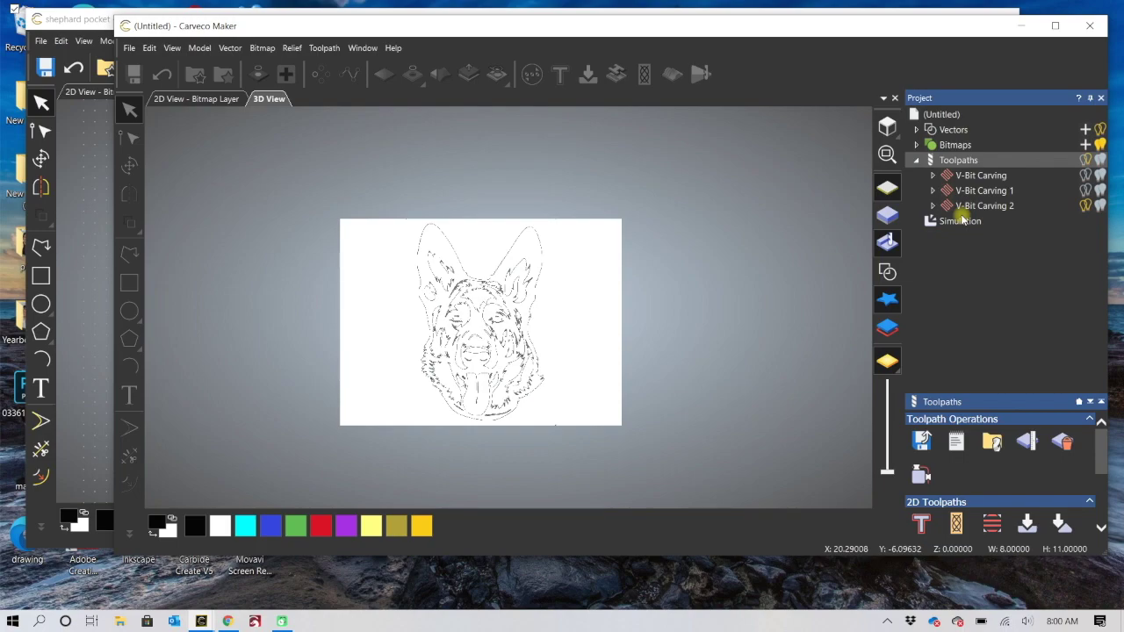
Render the simulation in the Beech (H) material and inspect the carved plug in 3D.
left_click(962, 221)
left_click(974, 502)
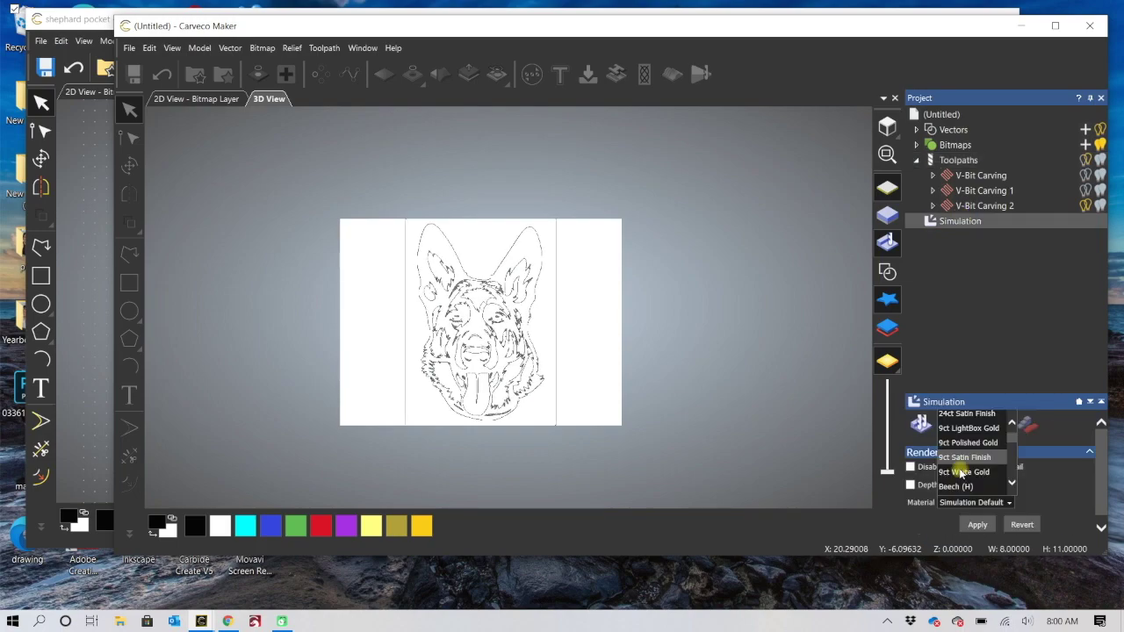
left_click(957, 485)
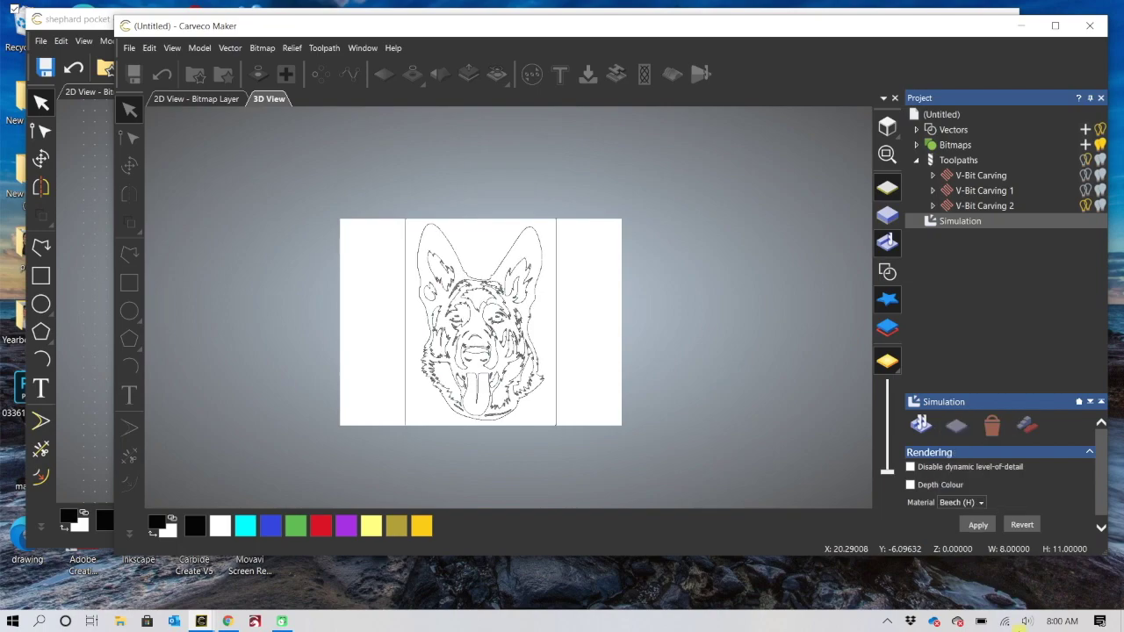
left_click_drag(492, 334, 515, 327)
scroll(511, 325, "up", 4)
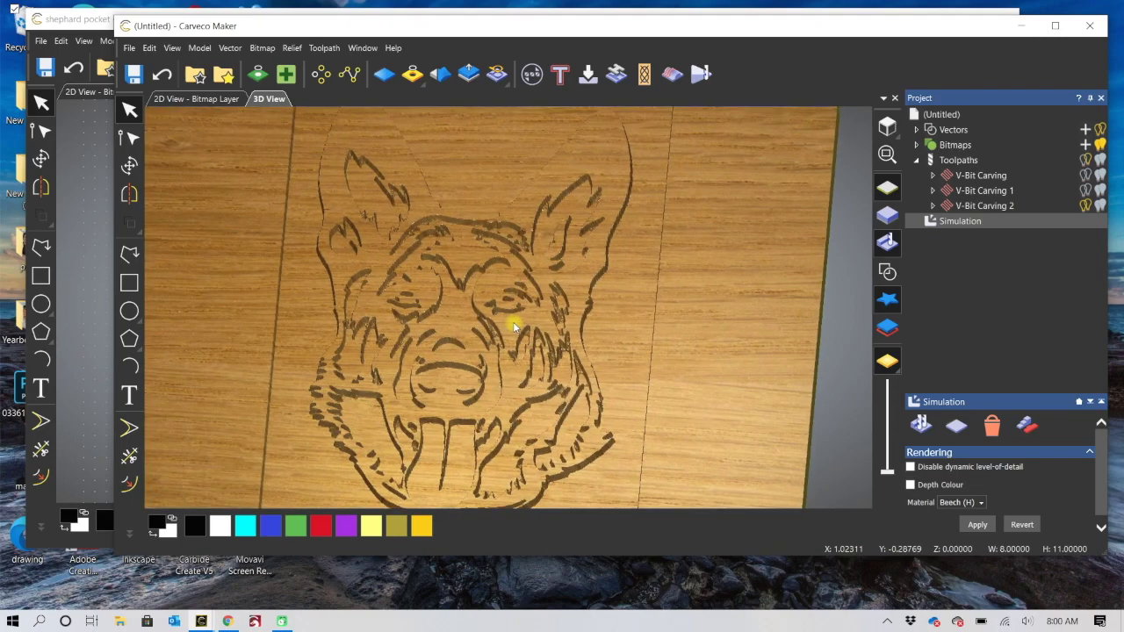
scroll(509, 329, "down", 4)
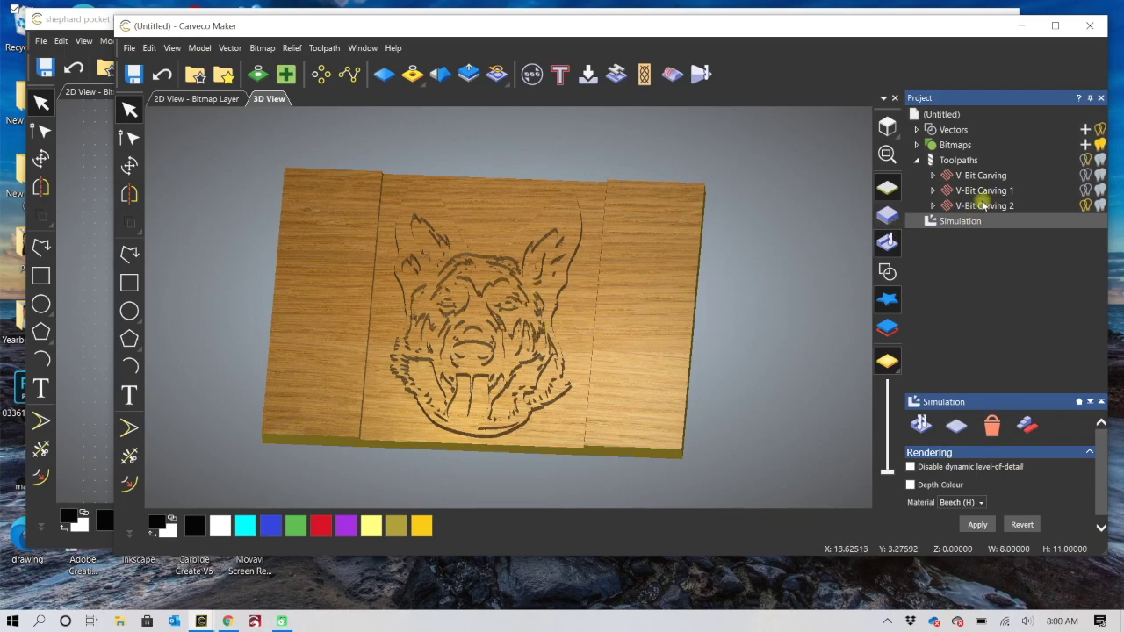
Start saving all toolpaths, reordering the output so the 1/8" Down Cut Roughing passes come before the 15 Deg V Finishing passes.
left_click(958, 160)
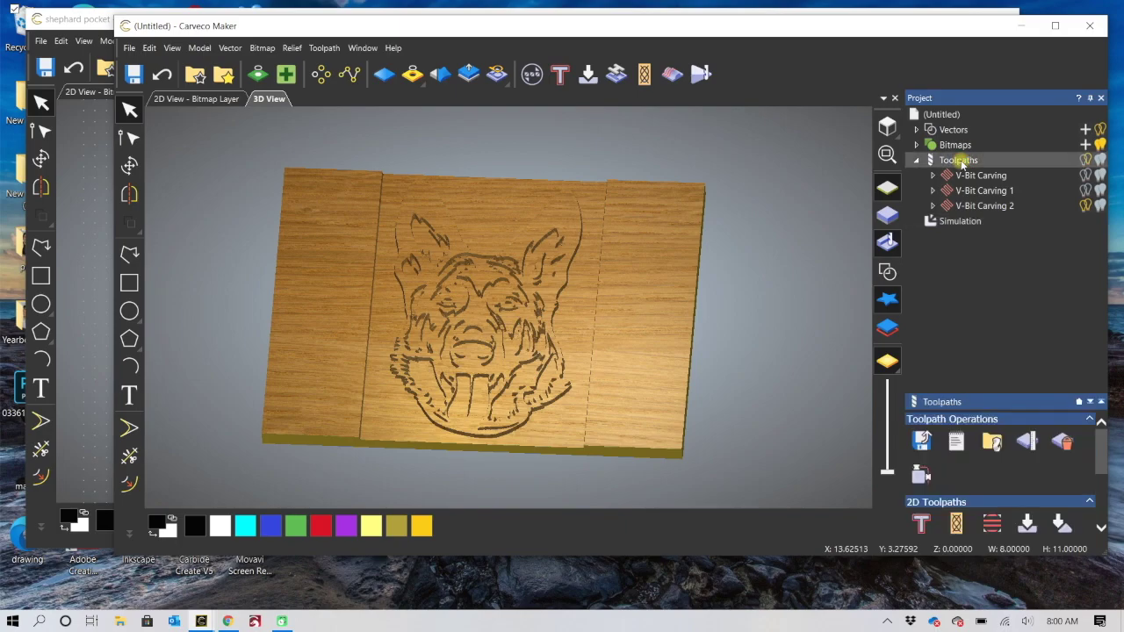
left_click(924, 442)
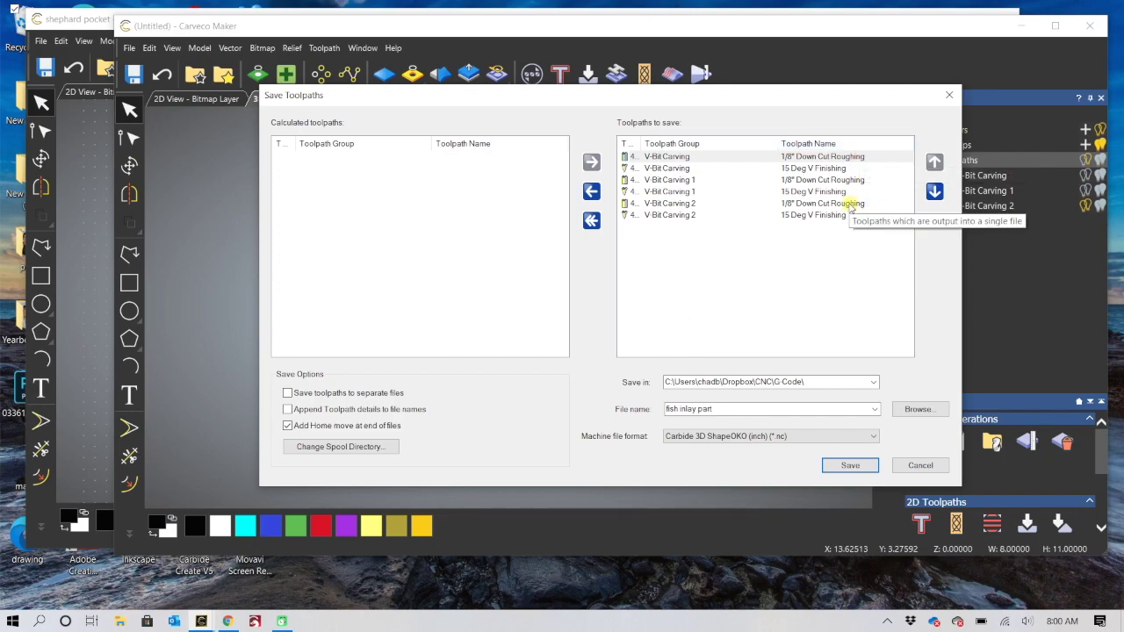
left_click(849, 180)
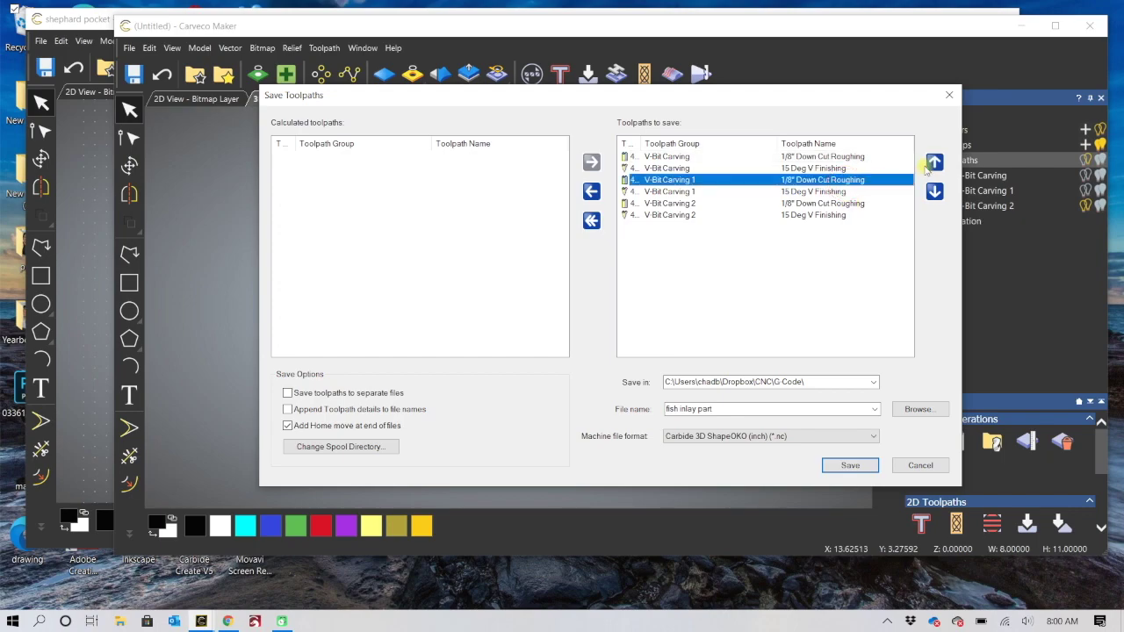
left_click(935, 163)
left_click(851, 204)
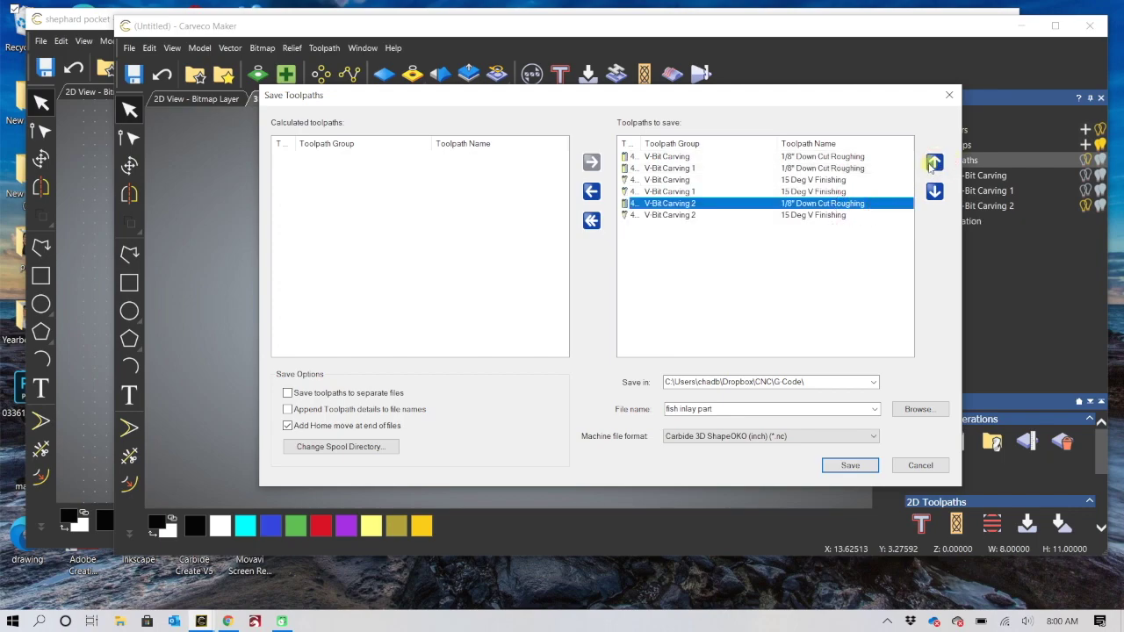